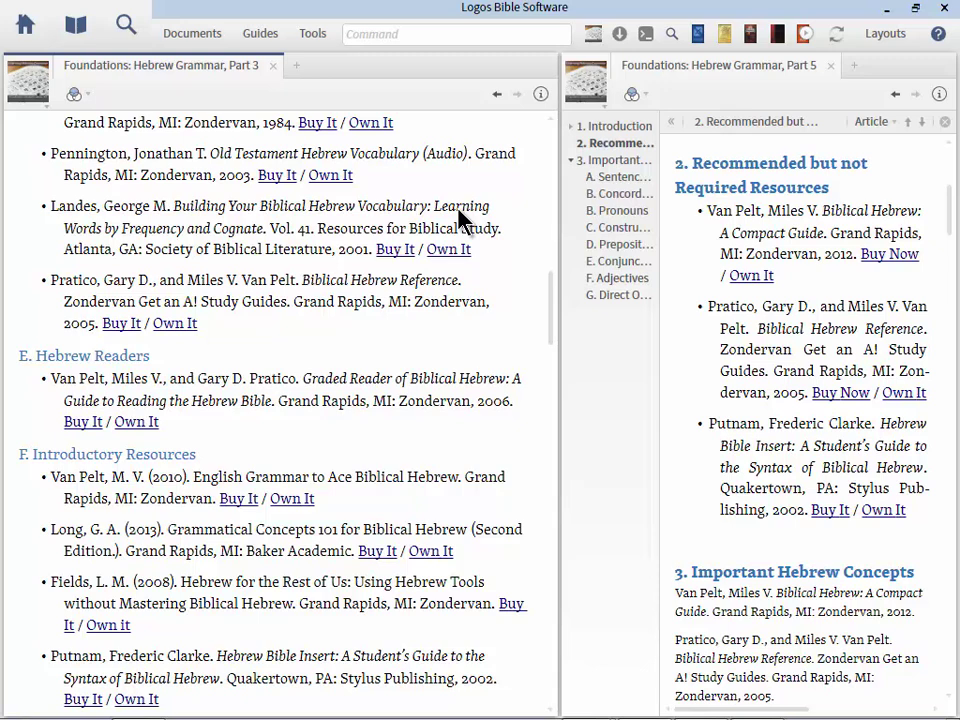
- Close the Foundations: Hebrew Grammar, Part 3 resource and widen the pane showing Part 5
{"action": "left_click", "coordinate": [272, 66]}
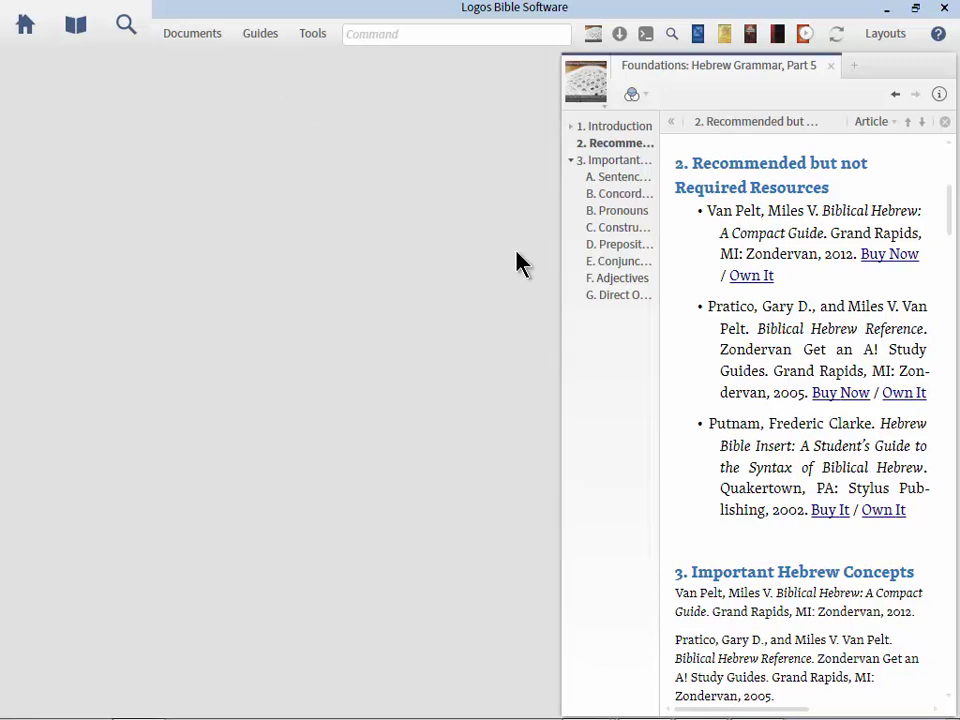
{"action": "left_click_drag", "start_coordinate": [561, 261], "coordinate": [333, 244]}
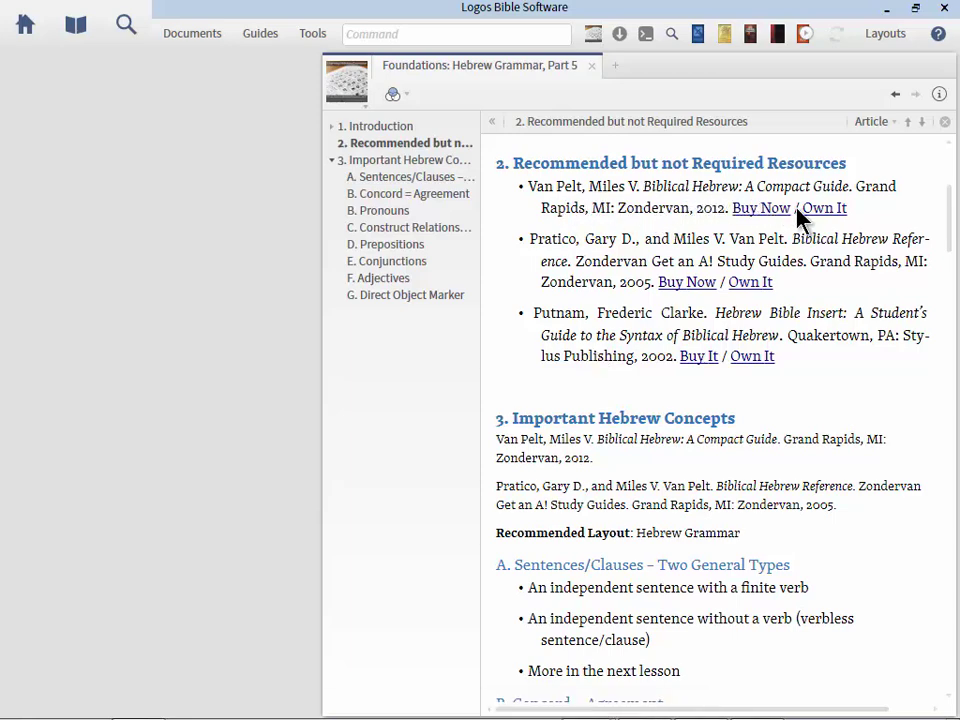
- View the online store page for Biblical Hebrew: A Compact Guide in the browser and return to Logos Bible Software
{"action": "mouse_move", "coordinate": [828, 215]}
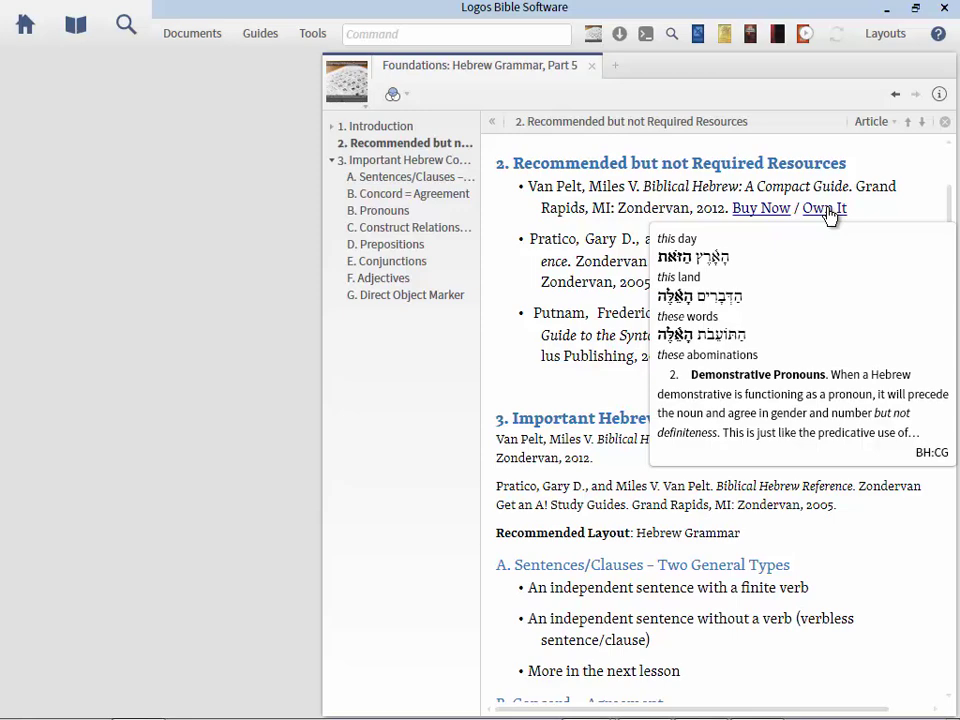
{"action": "left_click", "coordinate": [765, 214]}
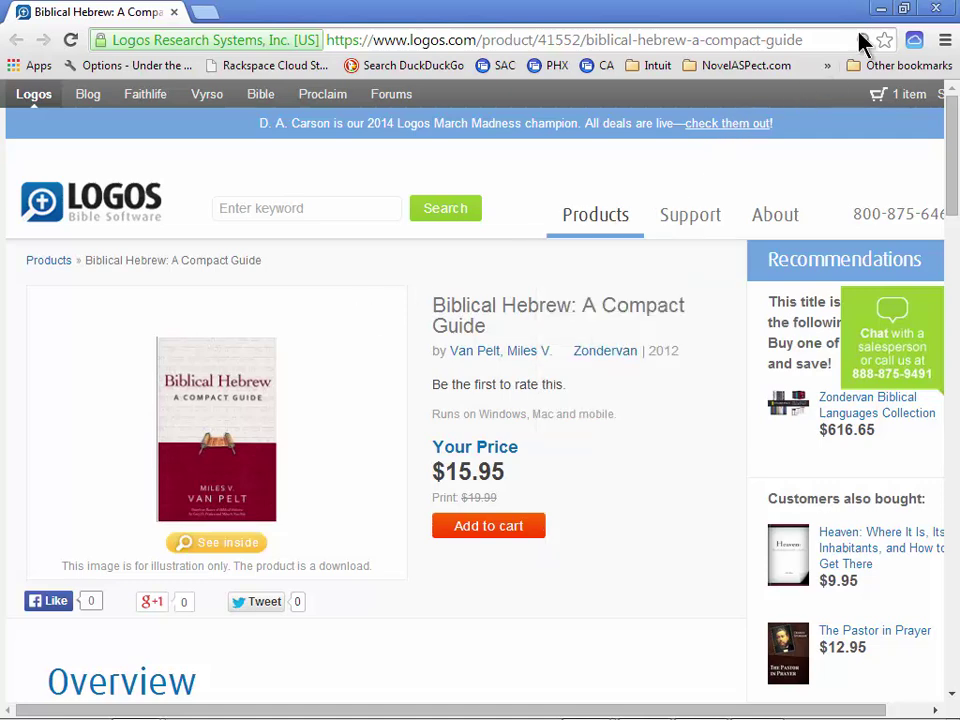
{"action": "mouse_move", "coordinate": [654, 695]}
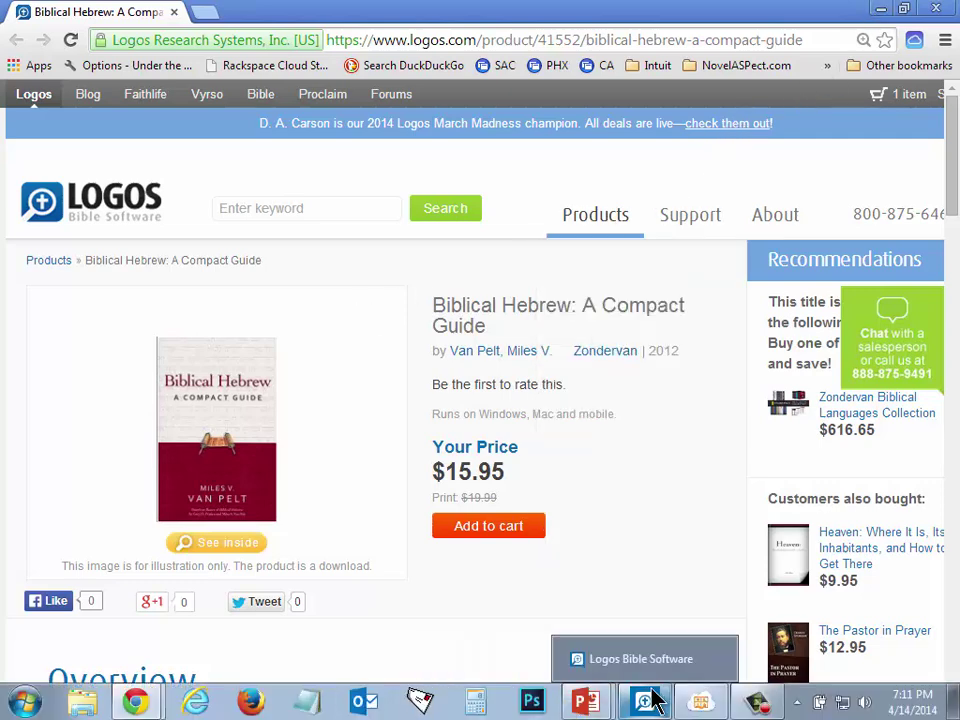
{"action": "left_click", "coordinate": [645, 664]}
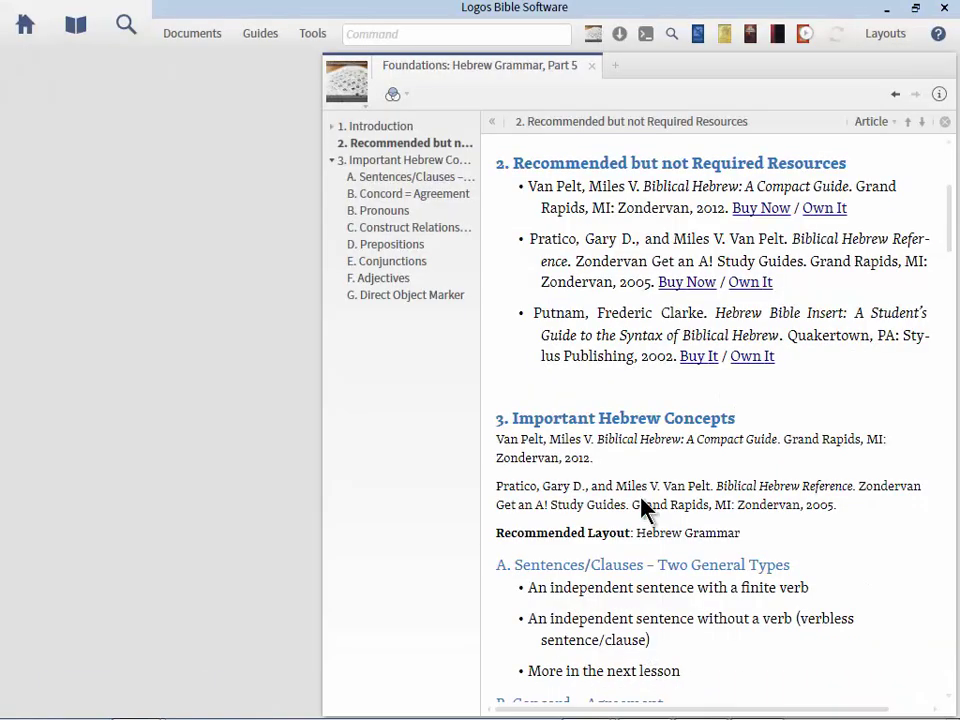
- Open the owned copy of Biblical Hebrew: A Compact Guide, widen its pane and go to Nouns under Nominal System
{"action": "left_click", "coordinate": [824, 208]}
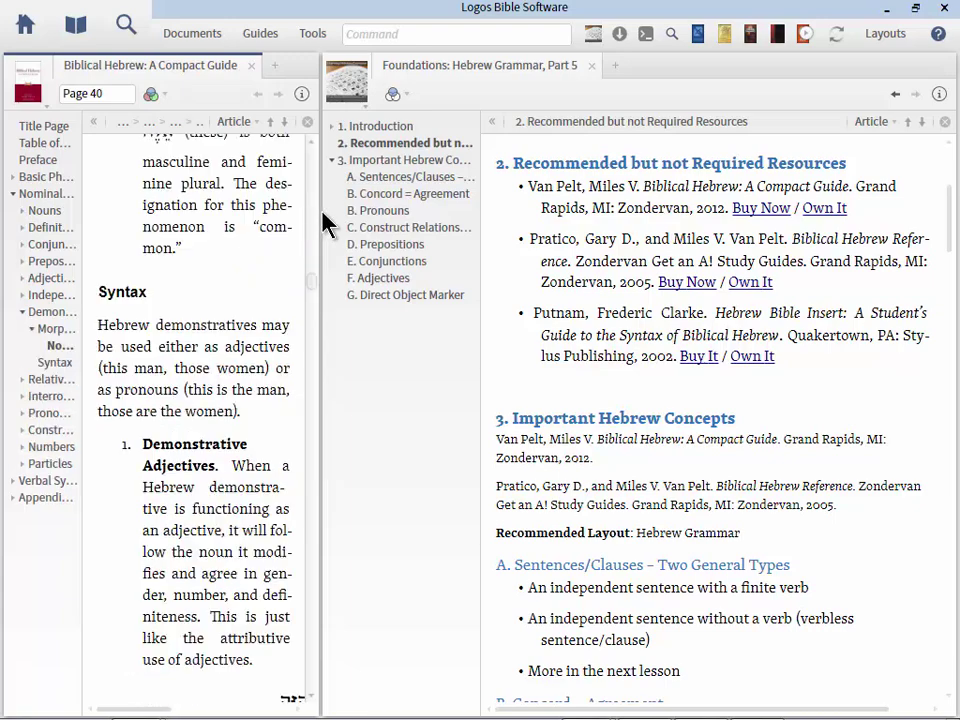
{"action": "left_click_drag", "start_coordinate": [317, 210], "coordinate": [458, 211]}
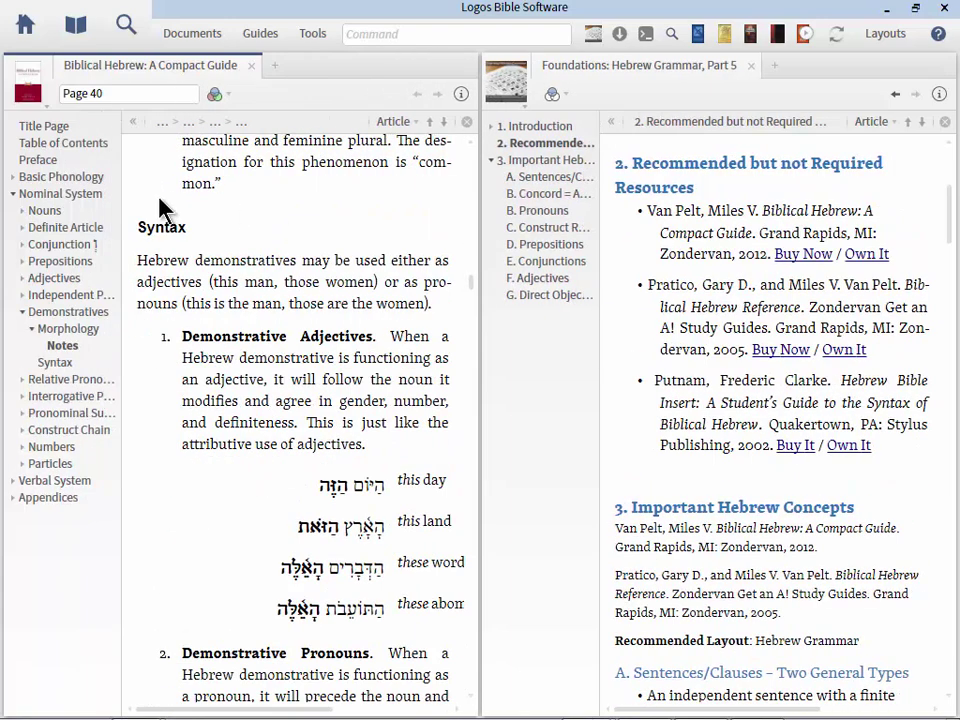
{"action": "left_click", "coordinate": [60, 203]}
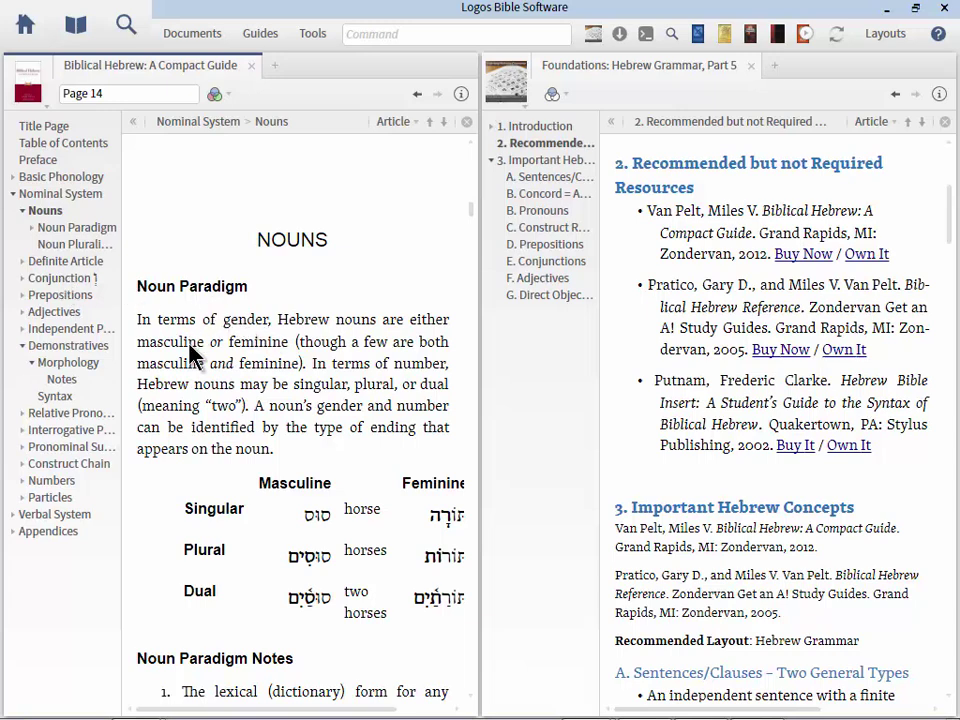
- Examine the Noun Paradigm table and its notes, widening the guide's pane enough to show the Feminine column
{"action": "scroll", "coordinate": [280, 543], "scroll_direction": "down", "scroll_amount": 3}
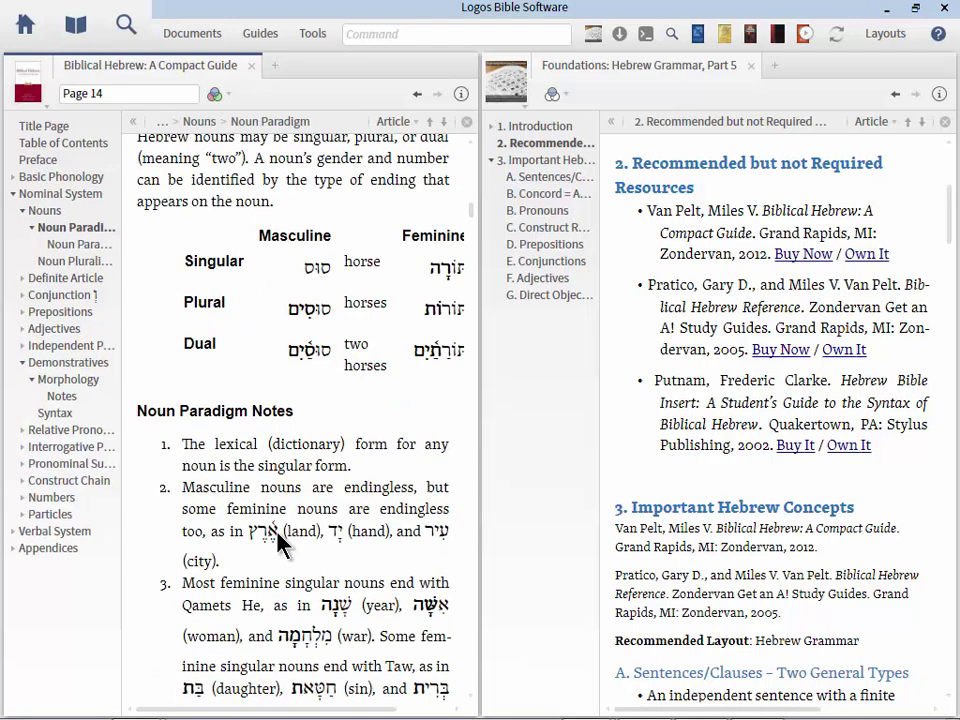
{"action": "scroll", "coordinate": [280, 543], "scroll_direction": "down", "scroll_amount": 1}
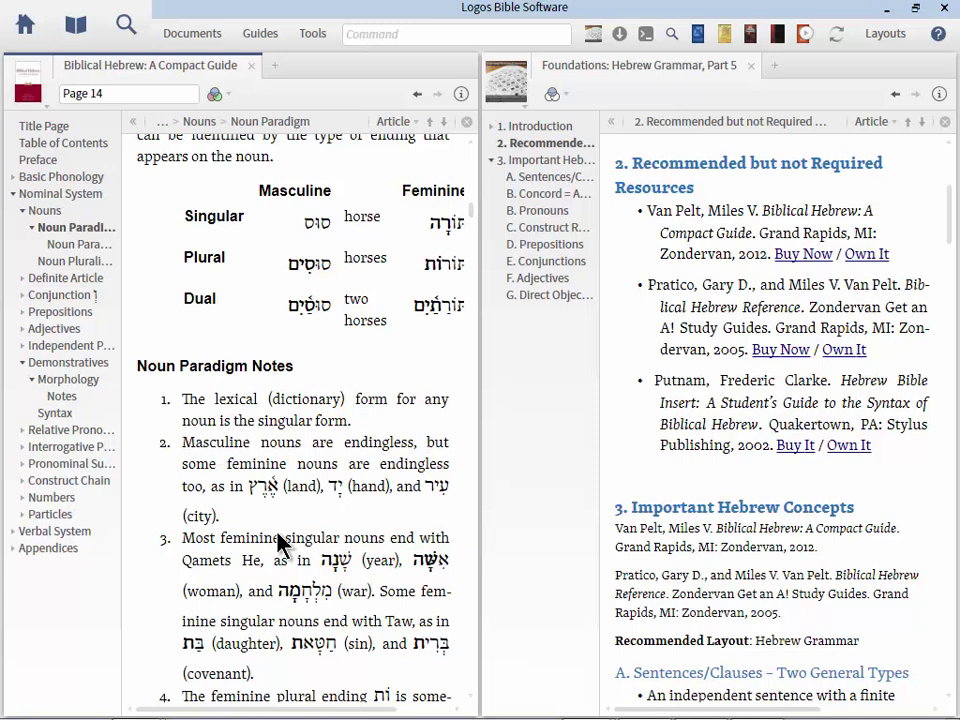
{"action": "scroll", "coordinate": [280, 543], "scroll_direction": "up", "scroll_amount": 1}
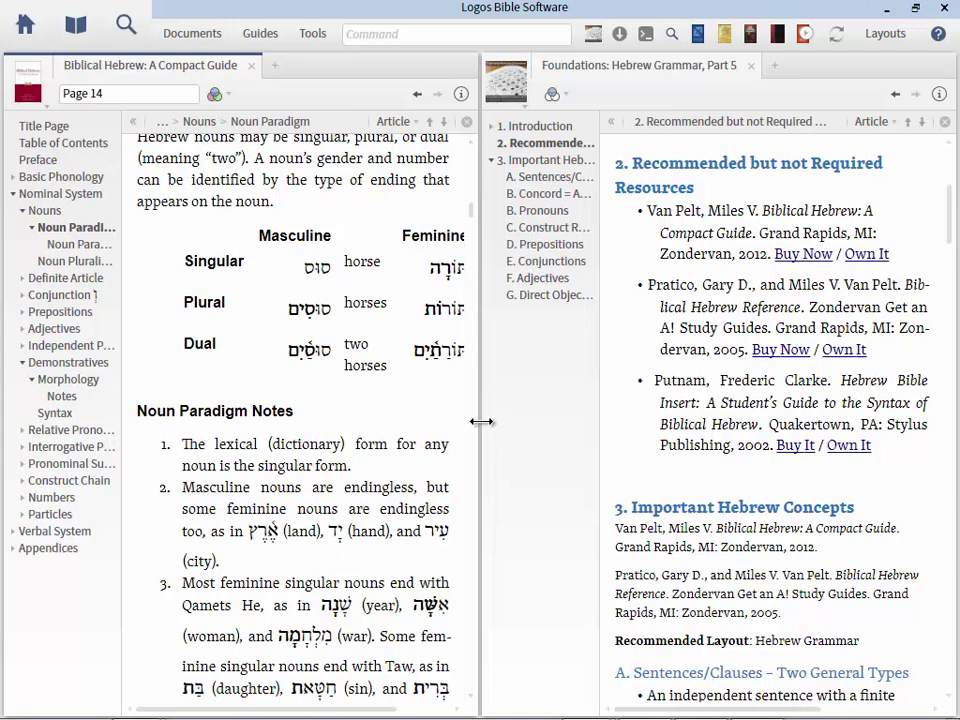
{"action": "left_click_drag", "start_coordinate": [482, 422], "coordinate": [604, 426]}
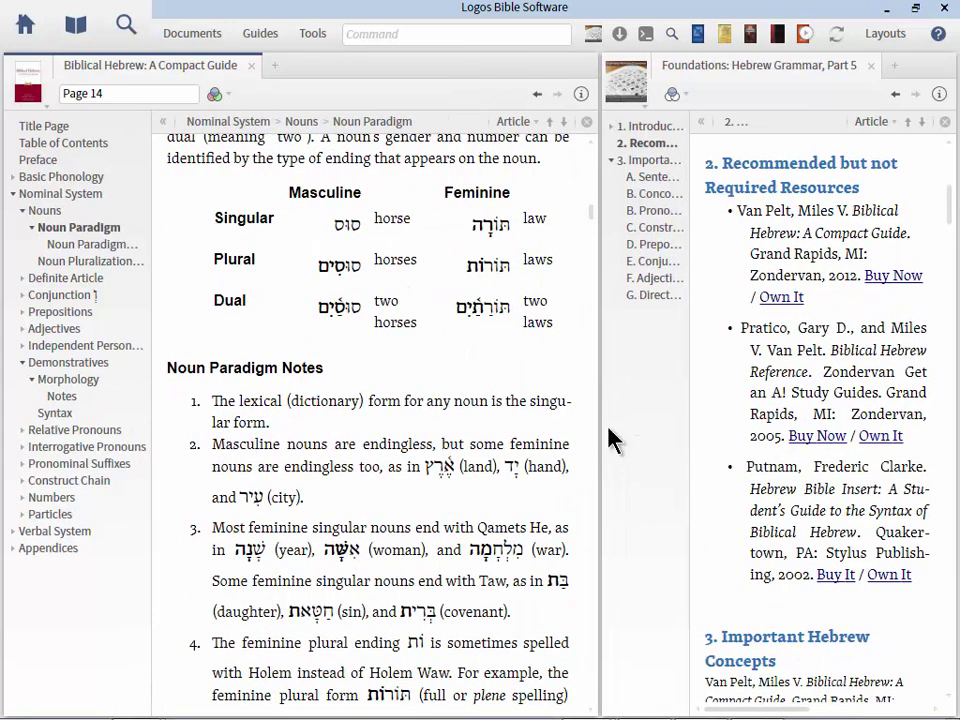
{"action": "scroll", "coordinate": [422, 320], "scroll_direction": "up", "scroll_amount": 2}
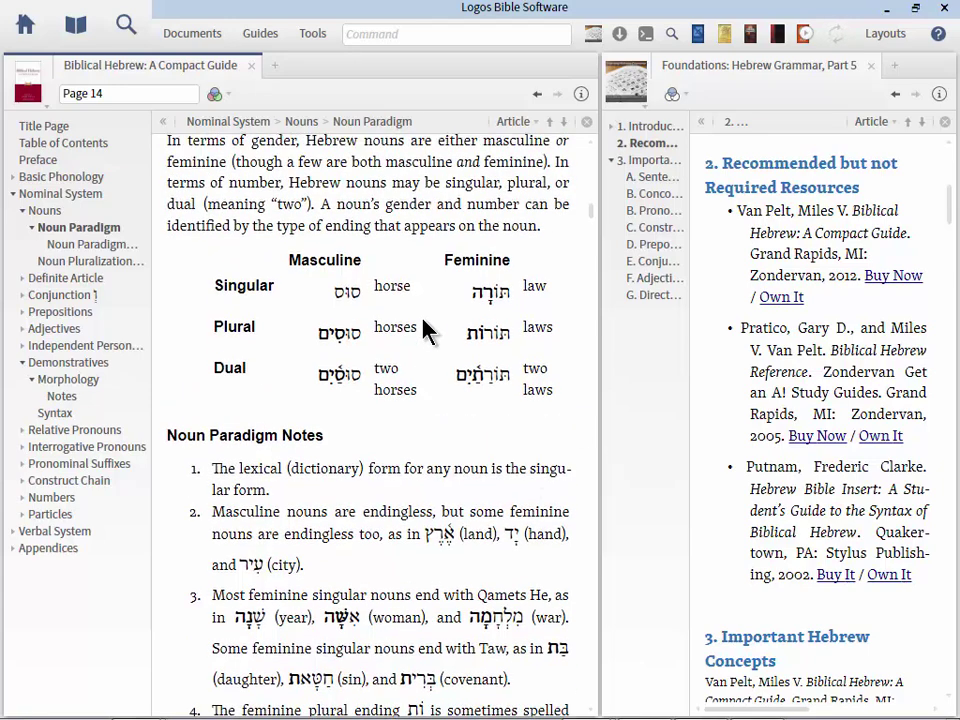
{"action": "scroll", "coordinate": [422, 330], "scroll_direction": "up", "scroll_amount": 2}
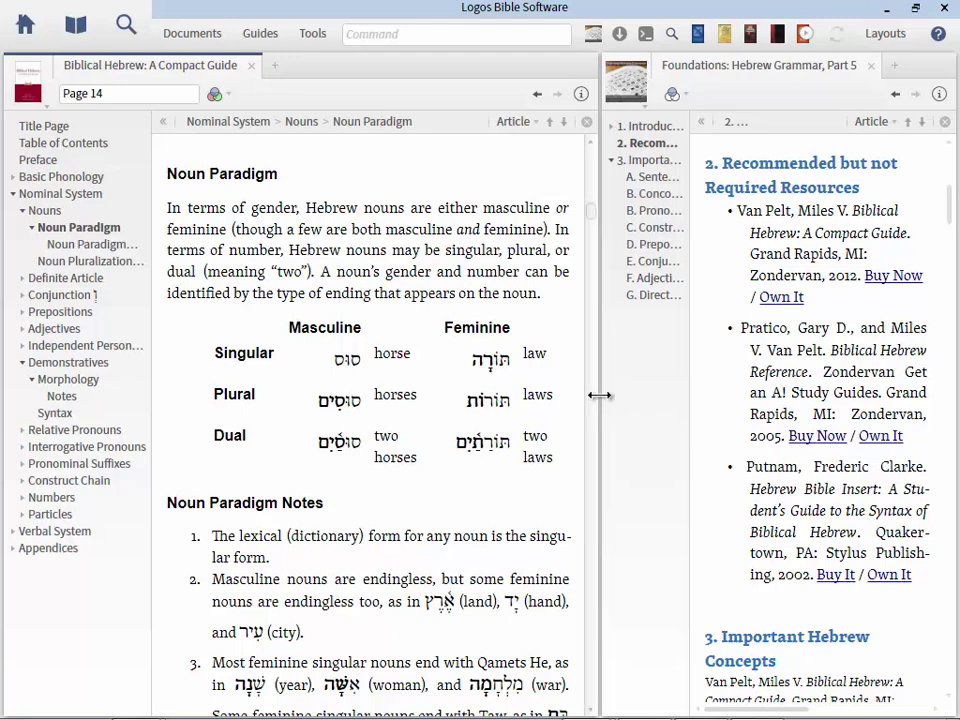
- Widen the Part 5 pane, view the Biblical Hebrew Reference store page in the browser and return to Logos Bible Software
{"action": "left_click_drag", "start_coordinate": [599, 395], "coordinate": [438, 422]}
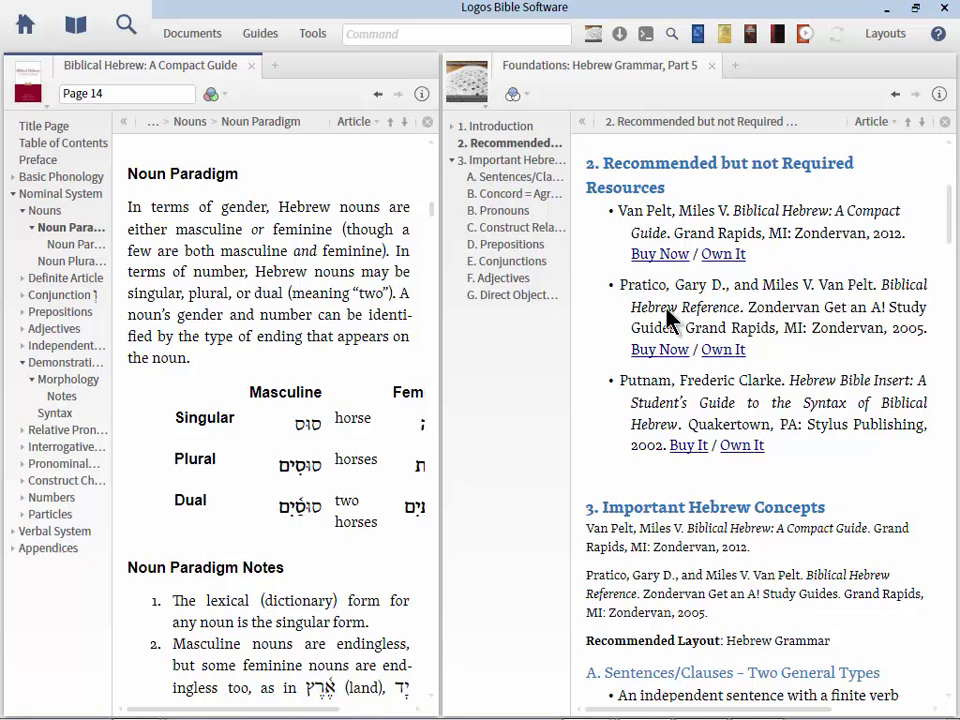
{"action": "left_click", "coordinate": [662, 350]}
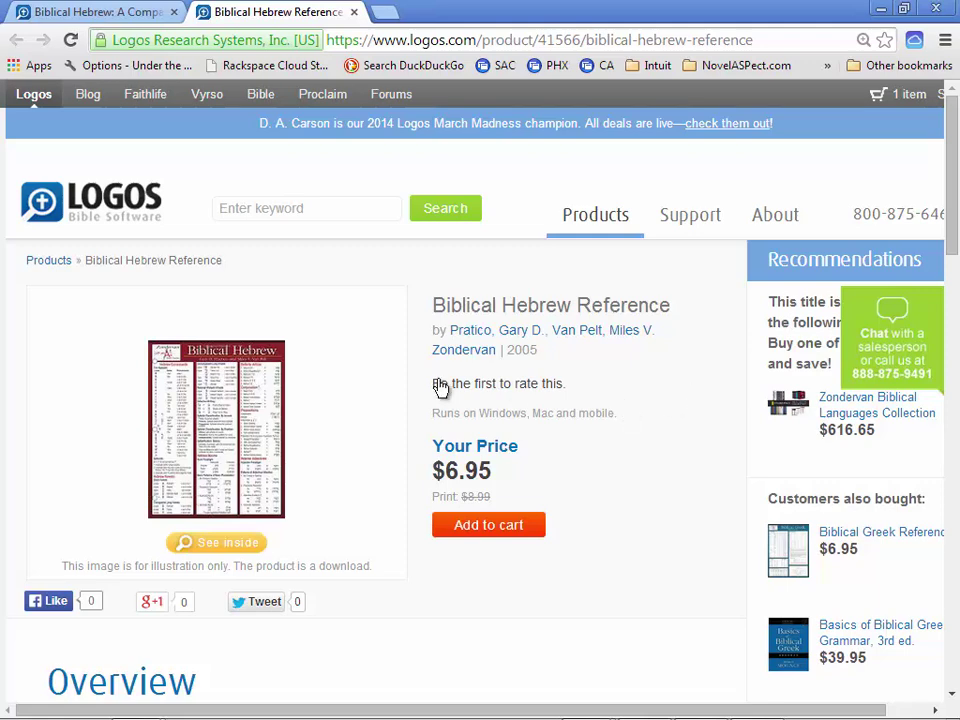
{"action": "key", "text": "alt+Tab"}
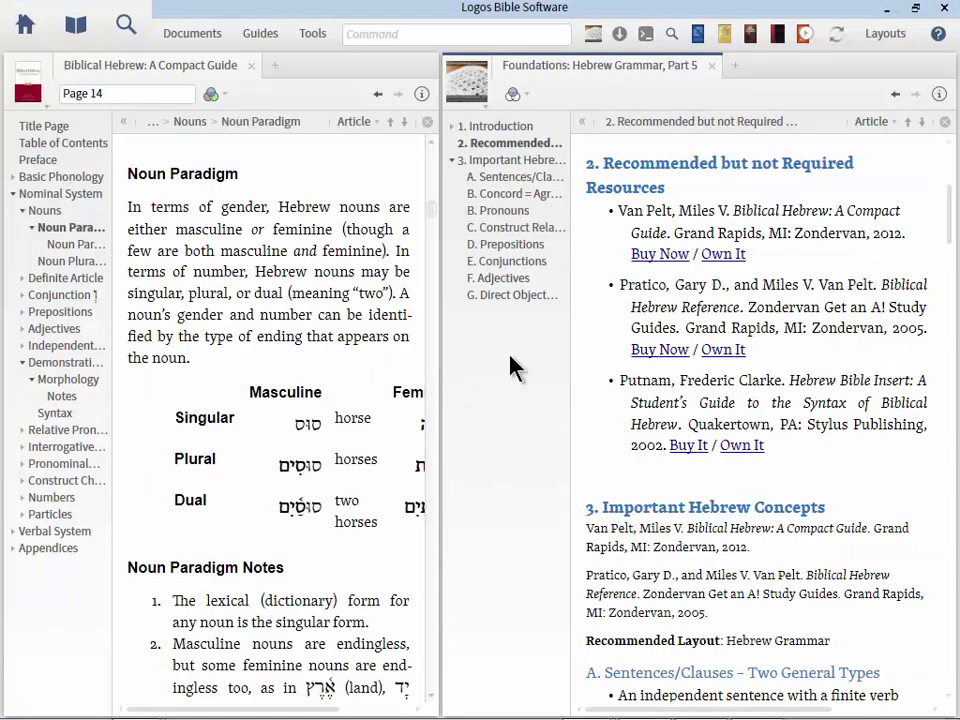
- Open the owned copy of Biblical Hebrew Reference, widen its pane and go to the Hebrew Consonants article
{"action": "left_click", "coordinate": [723, 350]}
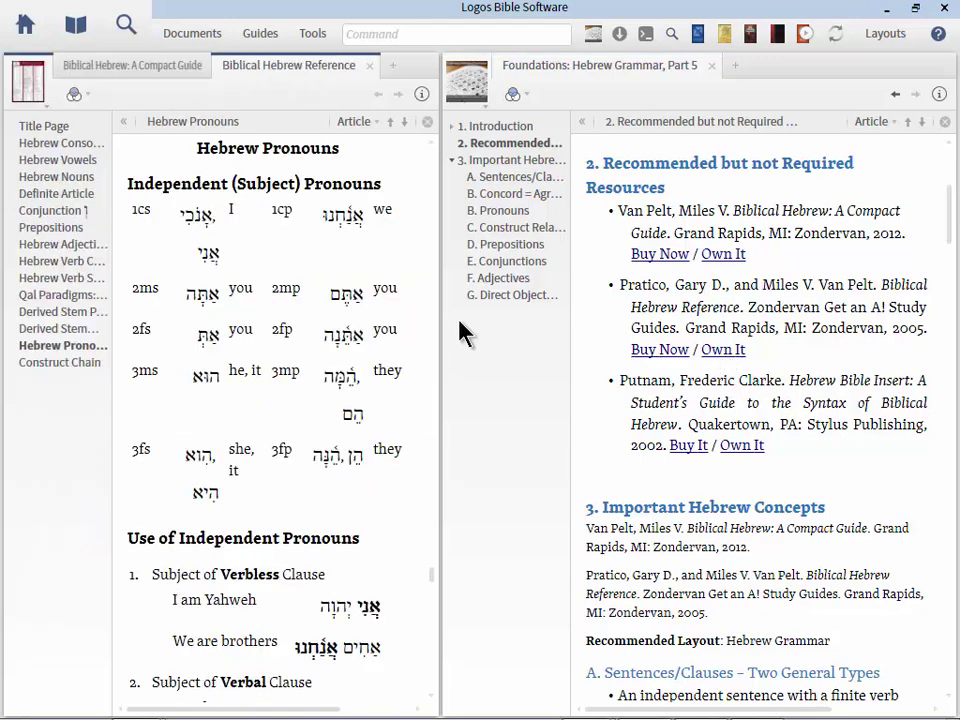
{"action": "left_click_drag", "start_coordinate": [453, 315], "coordinate": [598, 309]}
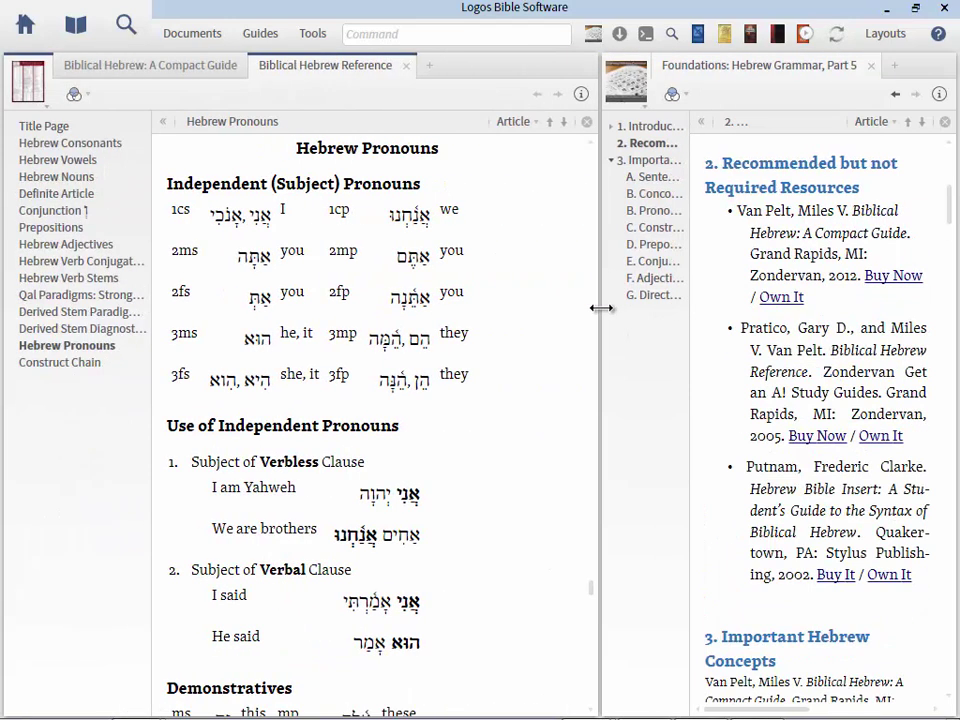
{"action": "left_click", "coordinate": [45, 145]}
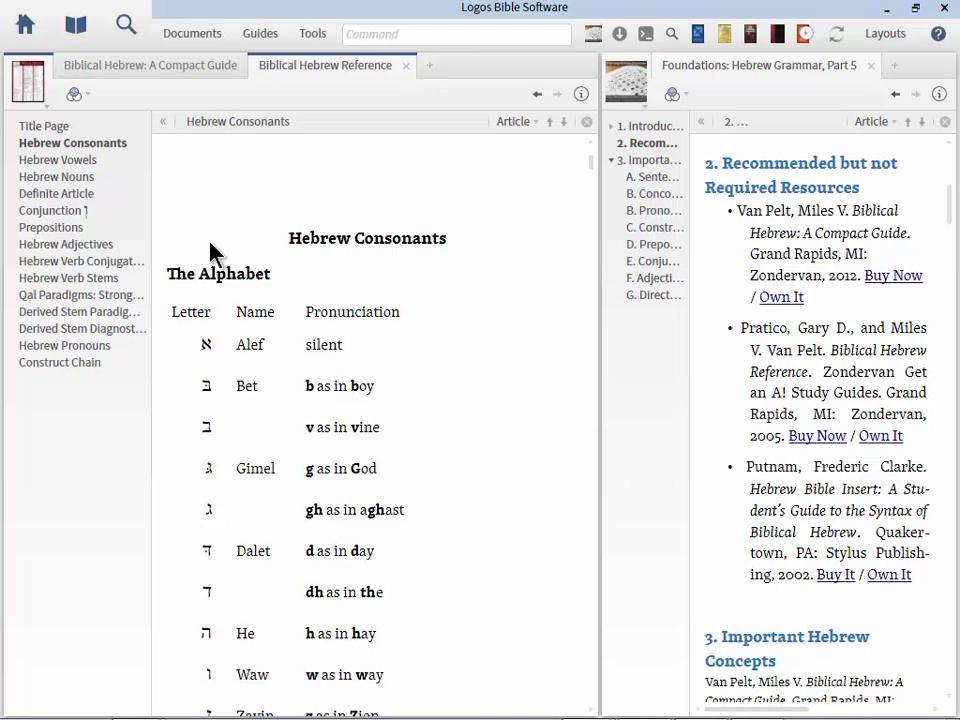
- Examine the Hebrew Vowels and Hebrew Nouns articles, reading through the noun pluralization patterns and on past the Definite Article
{"action": "left_click", "coordinate": [72, 161]}
{"action": "left_click", "coordinate": [62, 178]}
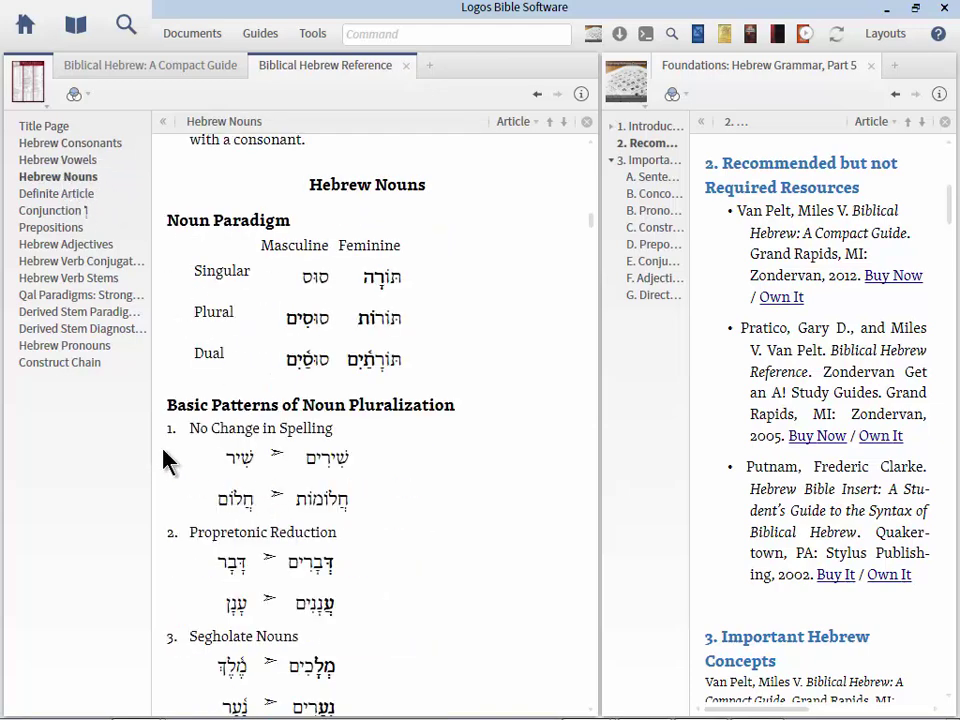
{"action": "left_click_drag", "start_coordinate": [163, 432], "coordinate": [372, 440]}
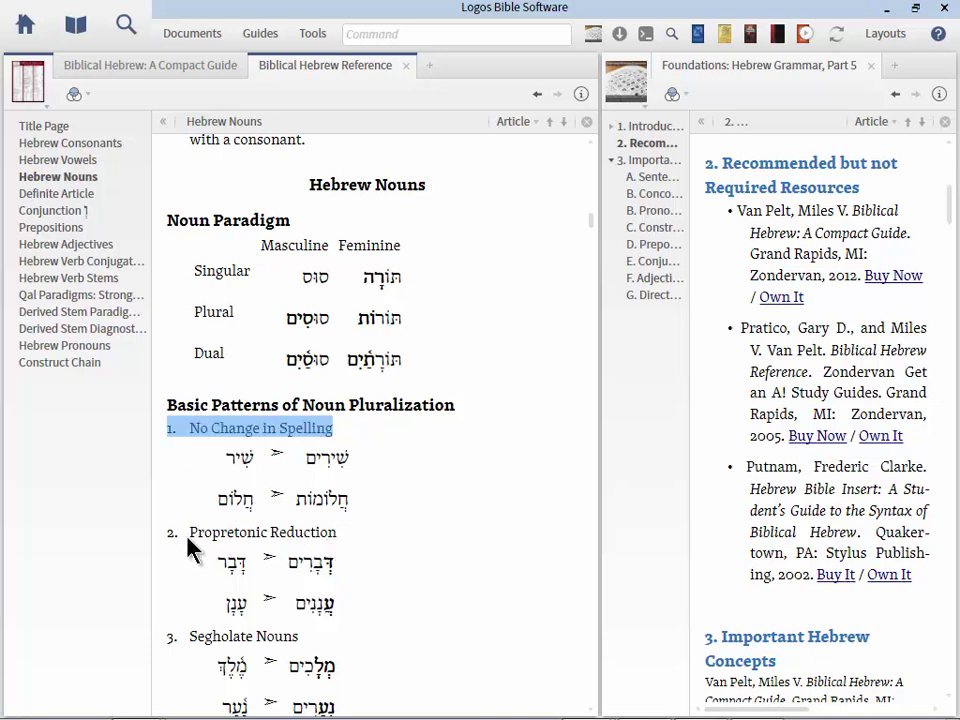
{"action": "left_click", "coordinate": [473, 490]}
{"action": "scroll", "coordinate": [473, 490], "scroll_direction": "down", "scroll_amount": 5}
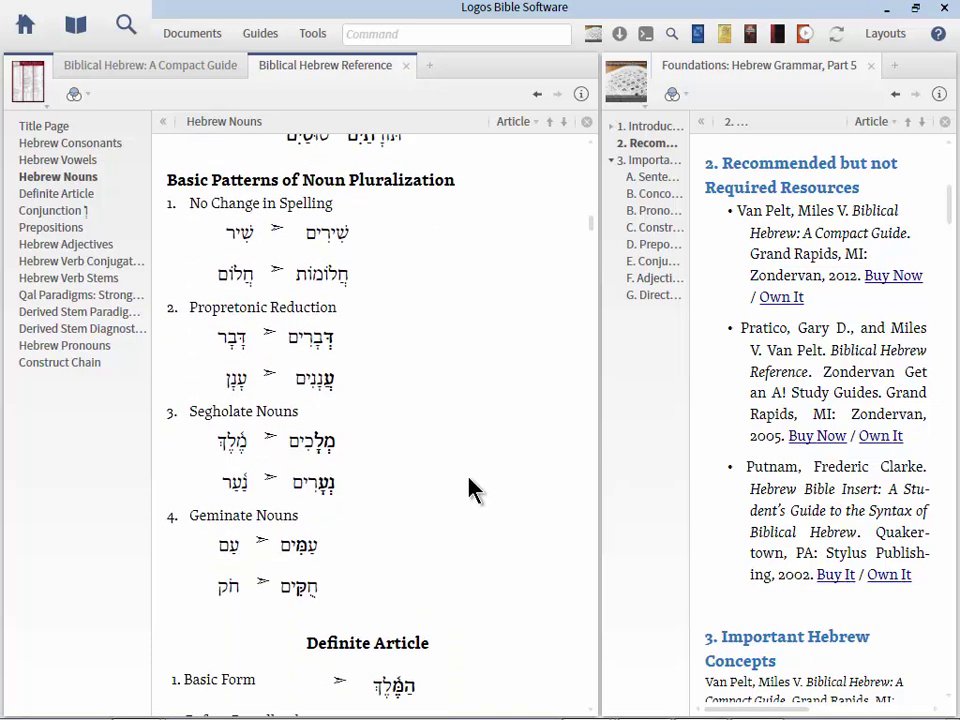
{"action": "scroll", "coordinate": [473, 490], "scroll_direction": "down", "scroll_amount": 3}
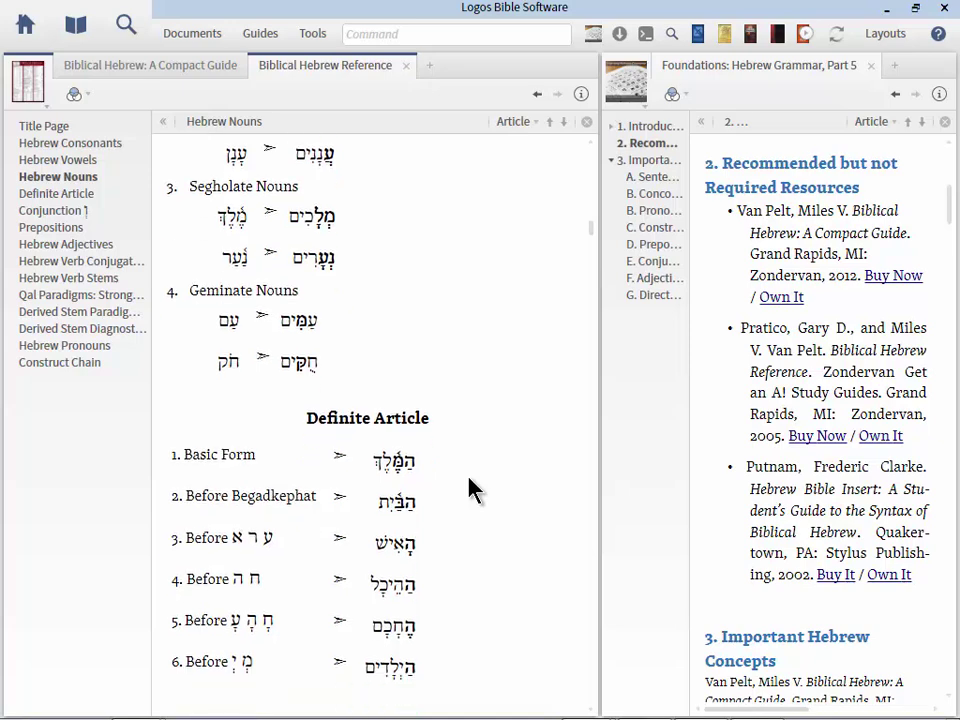
{"action": "scroll", "coordinate": [473, 490], "scroll_direction": "down", "scroll_amount": 2}
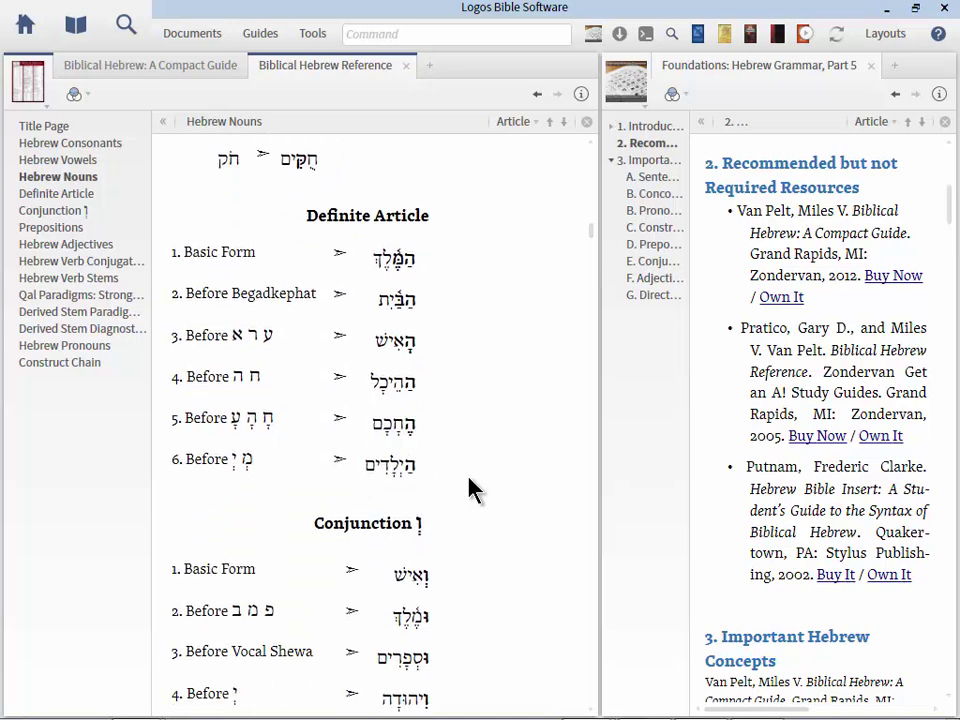
- Look through the Conjunction, Prepositions, Hebrew Verb Conjugations and Hebrew Adjectives articles of Biblical Hebrew Reference
{"action": "left_click", "coordinate": [51, 211]}
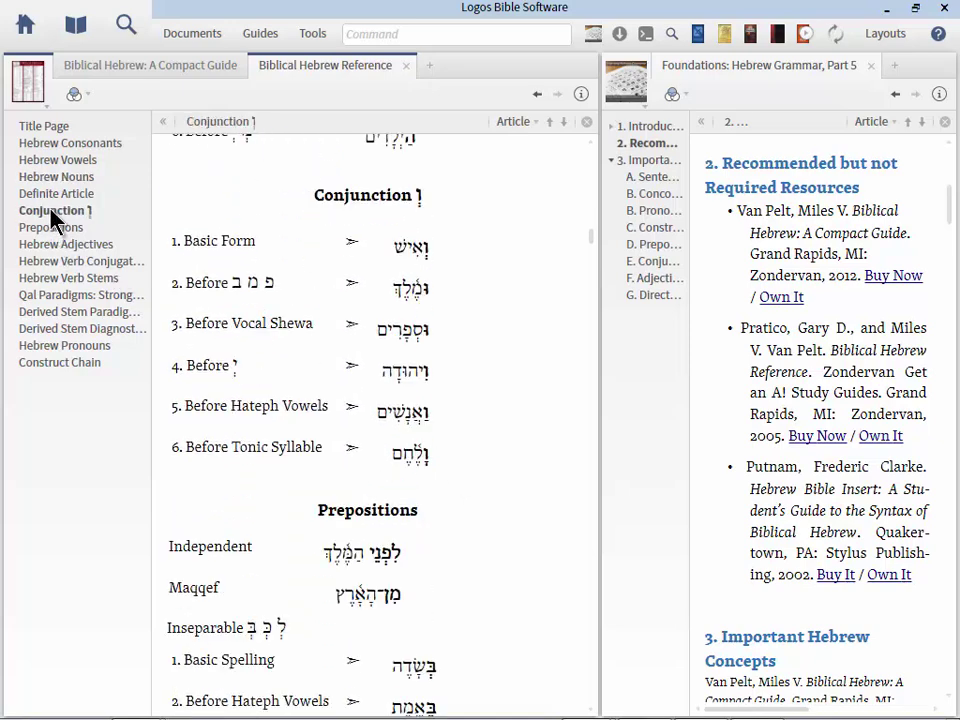
{"action": "left_click", "coordinate": [66, 230]}
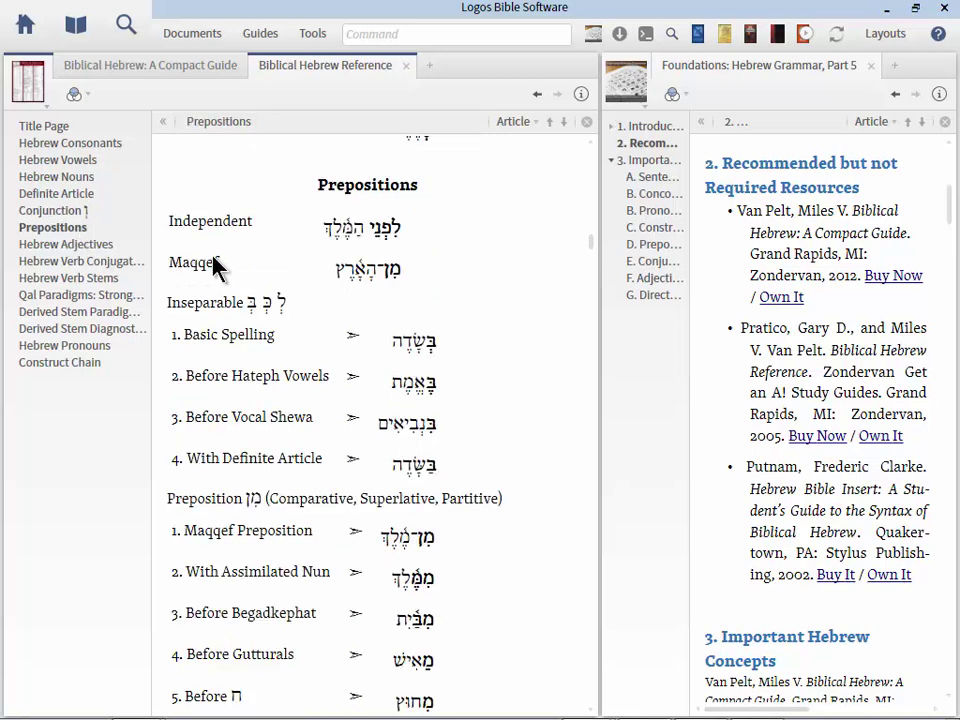
{"action": "left_click", "coordinate": [60, 261]}
{"action": "left_click", "coordinate": [58, 245]}
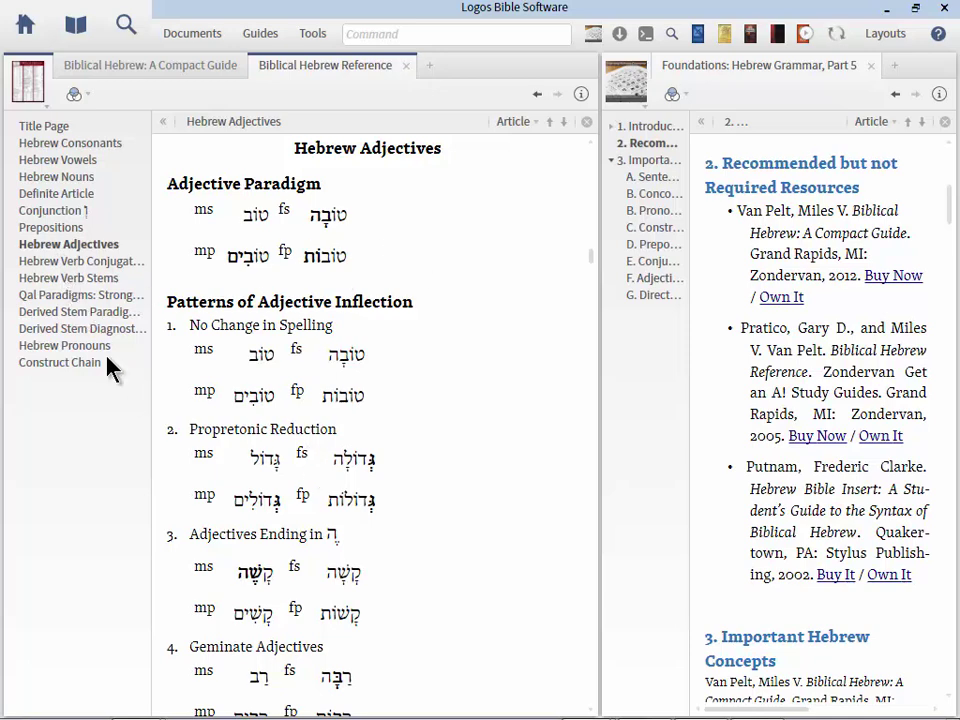
- Look through the Derived Stem, Hebrew Pronouns and Construct Chain articles, and return to Hebrew Vowels by way of Hebrew Consonants
{"action": "left_click", "coordinate": [72, 313]}
{"action": "left_click", "coordinate": [71, 330]}
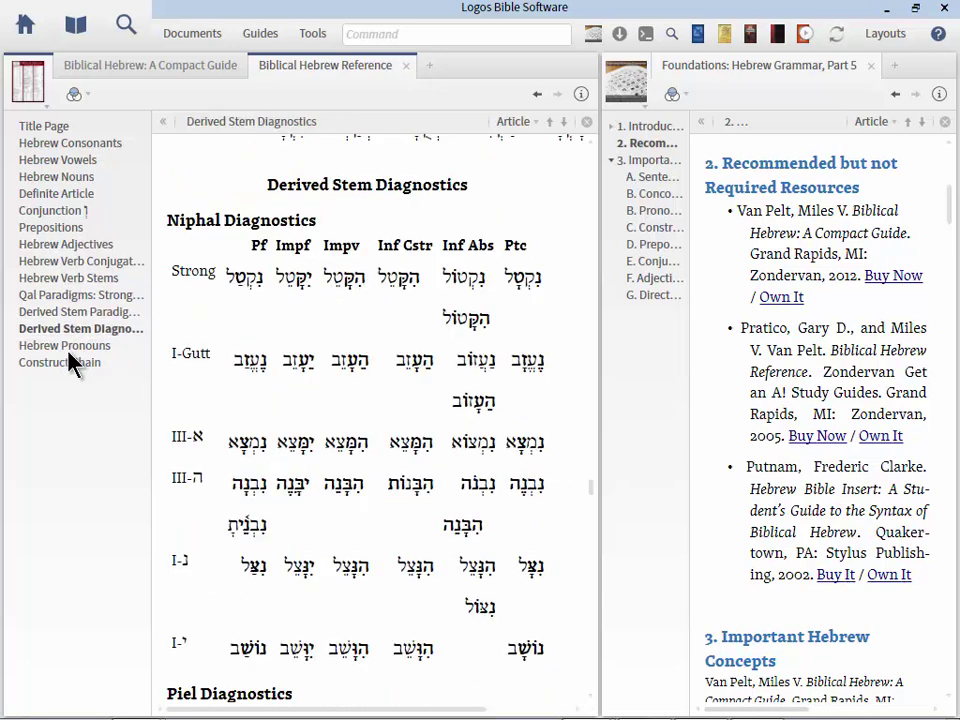
{"action": "left_click", "coordinate": [70, 347]}
{"action": "left_click", "coordinate": [69, 363]}
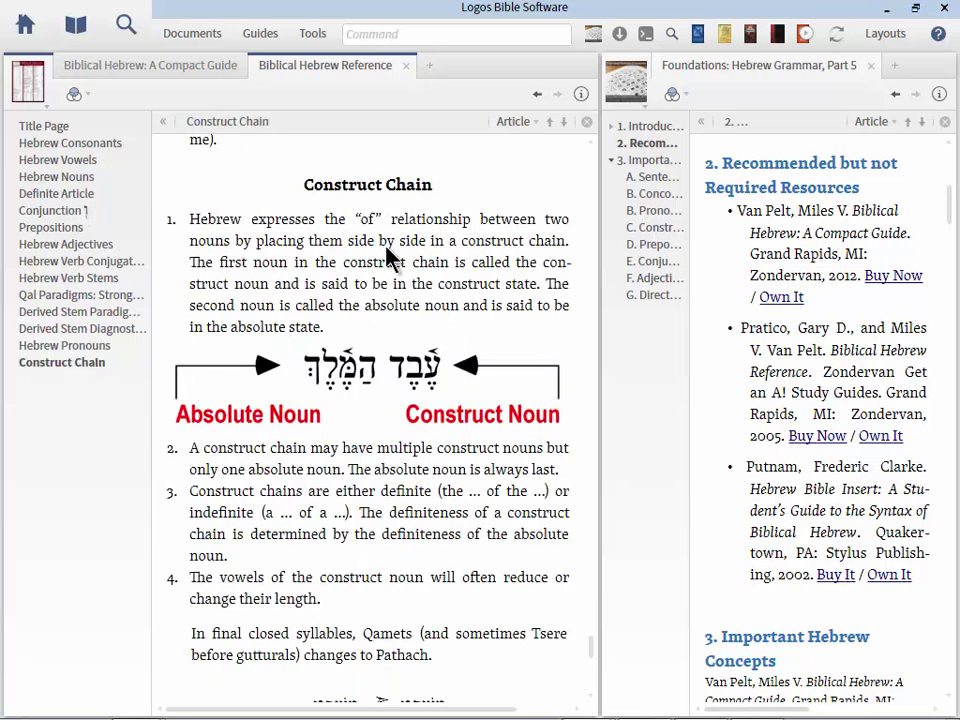
{"action": "left_click", "coordinate": [48, 146]}
{"action": "left_click", "coordinate": [56, 161]}
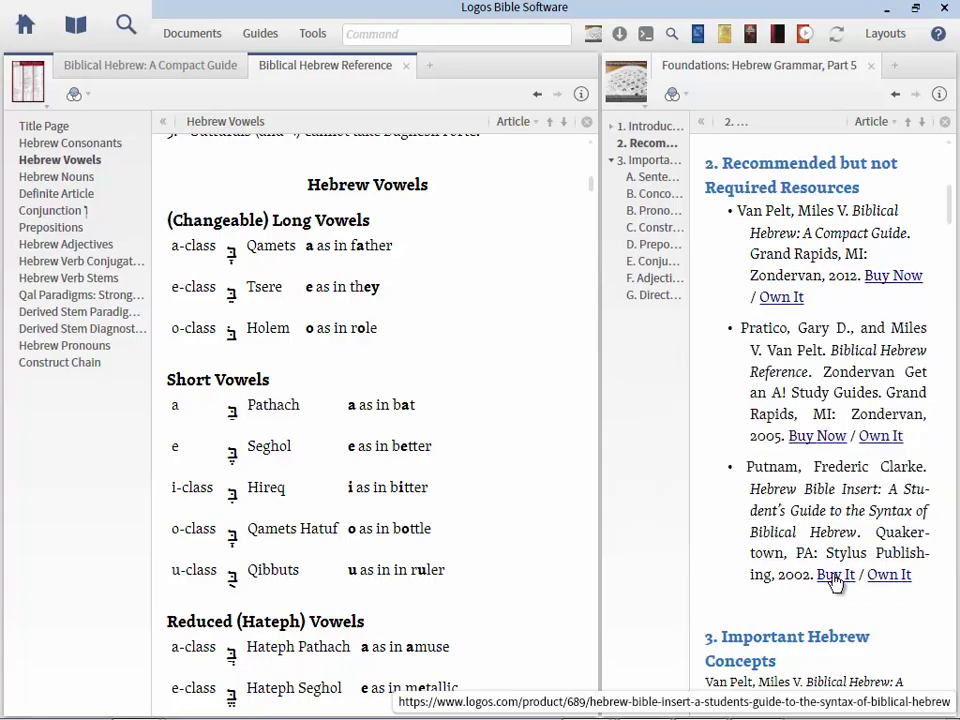
- View the Hebrew Bible Insert store page, revisit the other two books' store pages and return to Logos Bible Software
{"action": "left_click", "coordinate": [832, 576]}
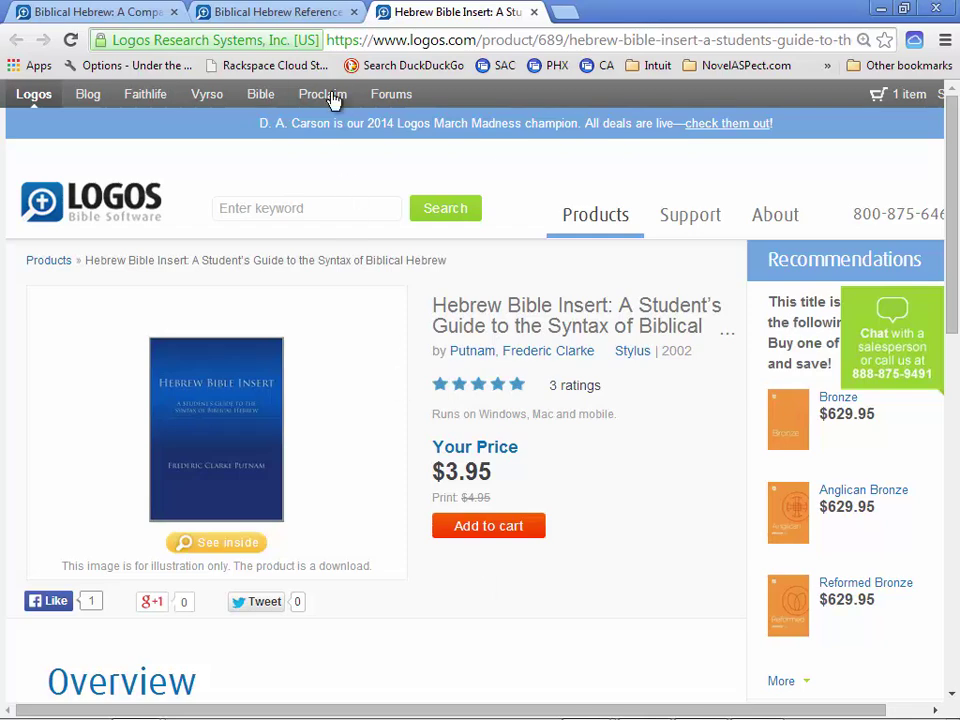
{"action": "left_click", "coordinate": [250, 11]}
{"action": "left_click", "coordinate": [140, 11]}
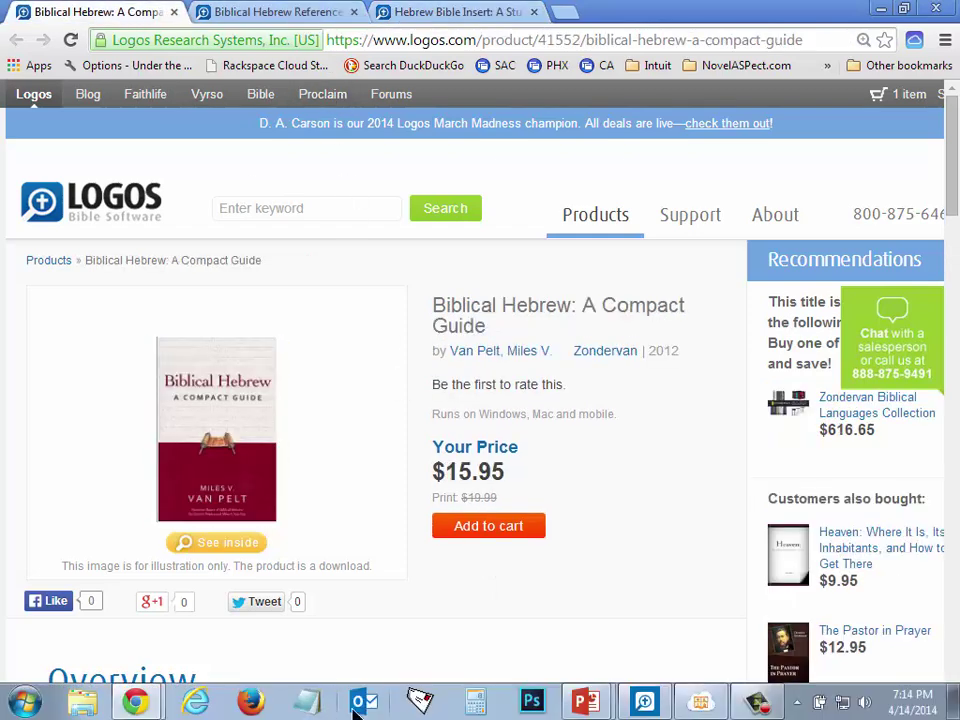
{"action": "left_click", "coordinate": [644, 701]}
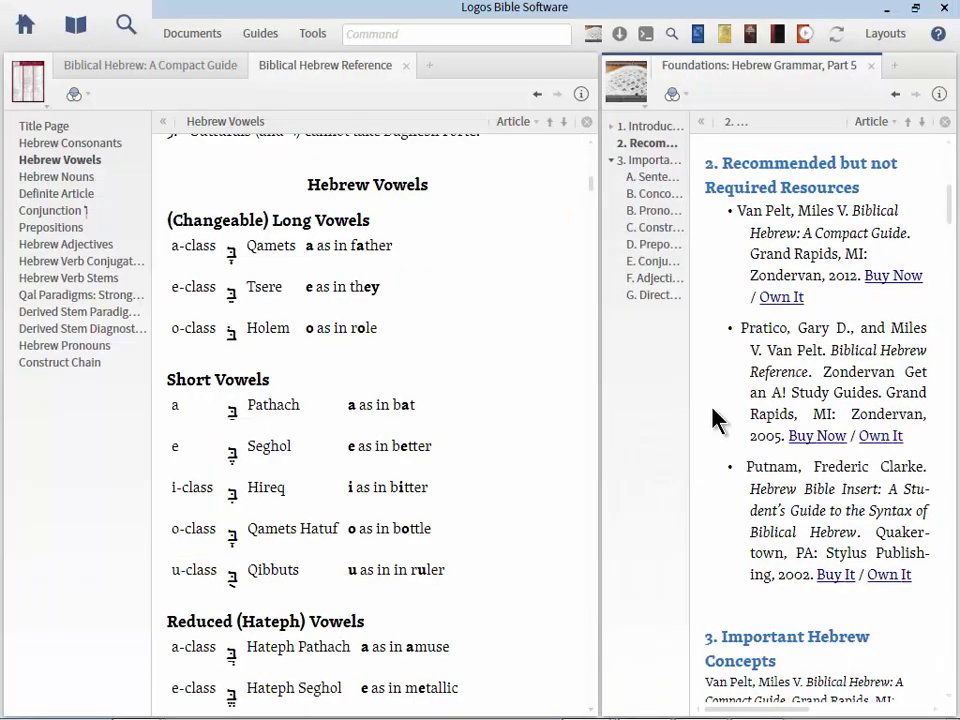
- Open the owned copy of Hebrew Bible Insert, read its 1.5 Pronouns section and expand the Verbal Syntax chapter's contents
{"action": "left_click", "coordinate": [891, 576]}
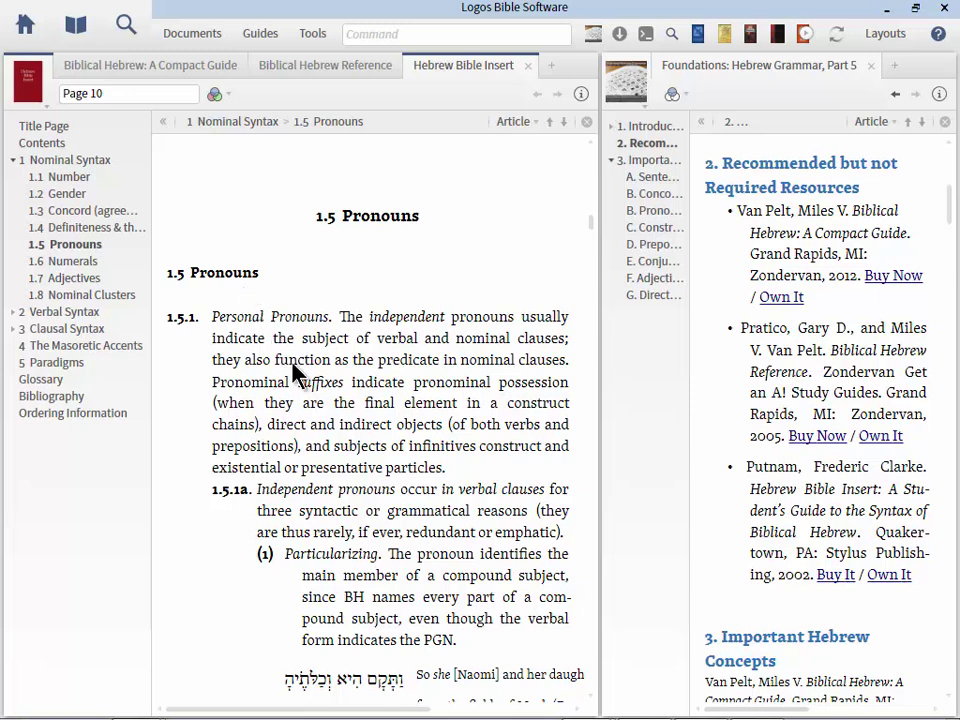
{"action": "left_click_drag", "start_coordinate": [212, 326], "coordinate": [455, 345]}
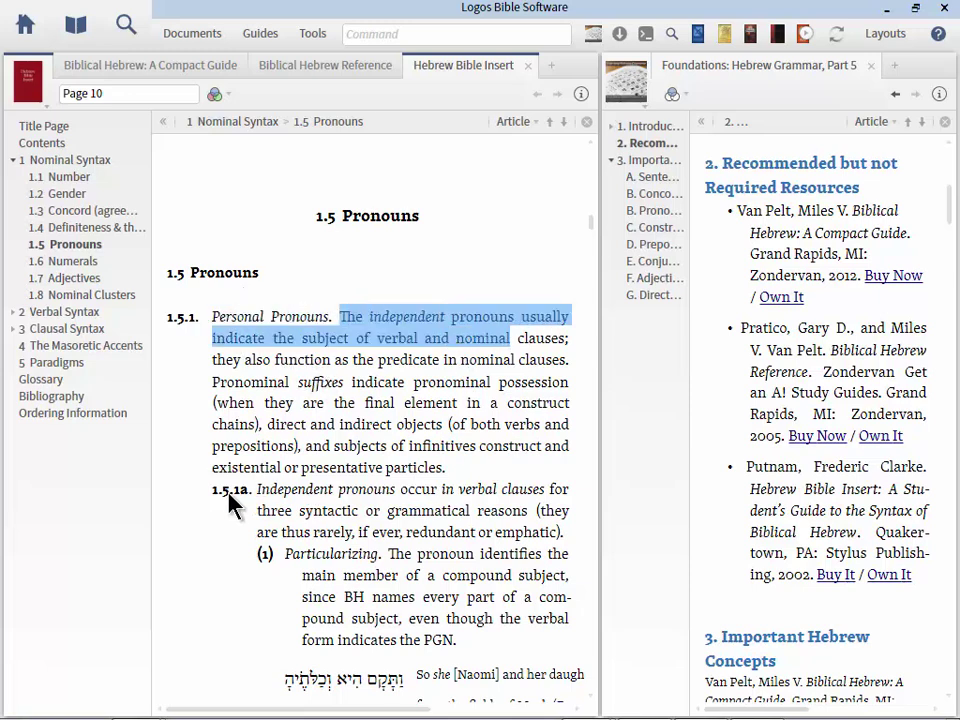
{"action": "left_click_drag", "start_coordinate": [230, 497], "coordinate": [462, 638]}
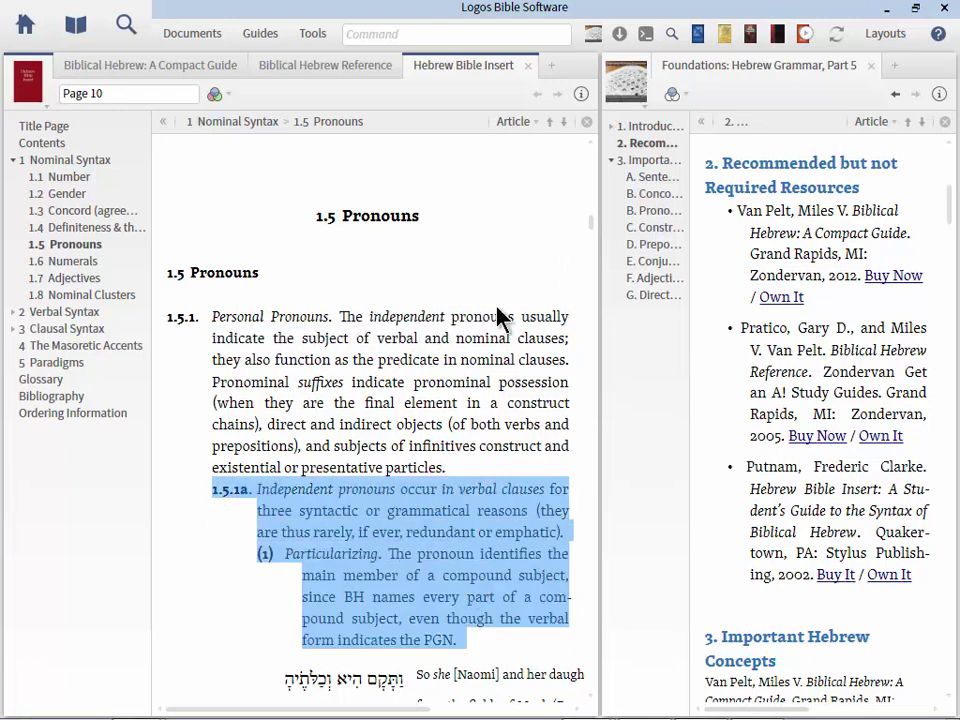
{"action": "left_click", "coordinate": [420, 399]}
{"action": "scroll", "coordinate": [420, 399], "scroll_direction": "down", "scroll_amount": 5}
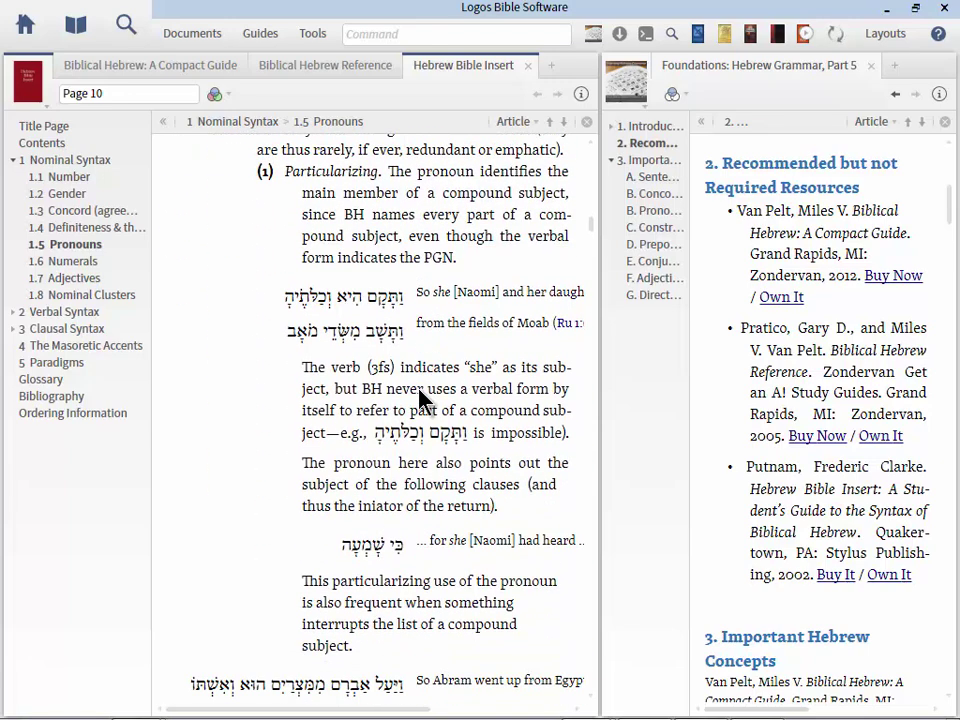
{"action": "mouse_move", "coordinate": [565, 332]}
{"action": "left_click", "coordinate": [12, 314]}
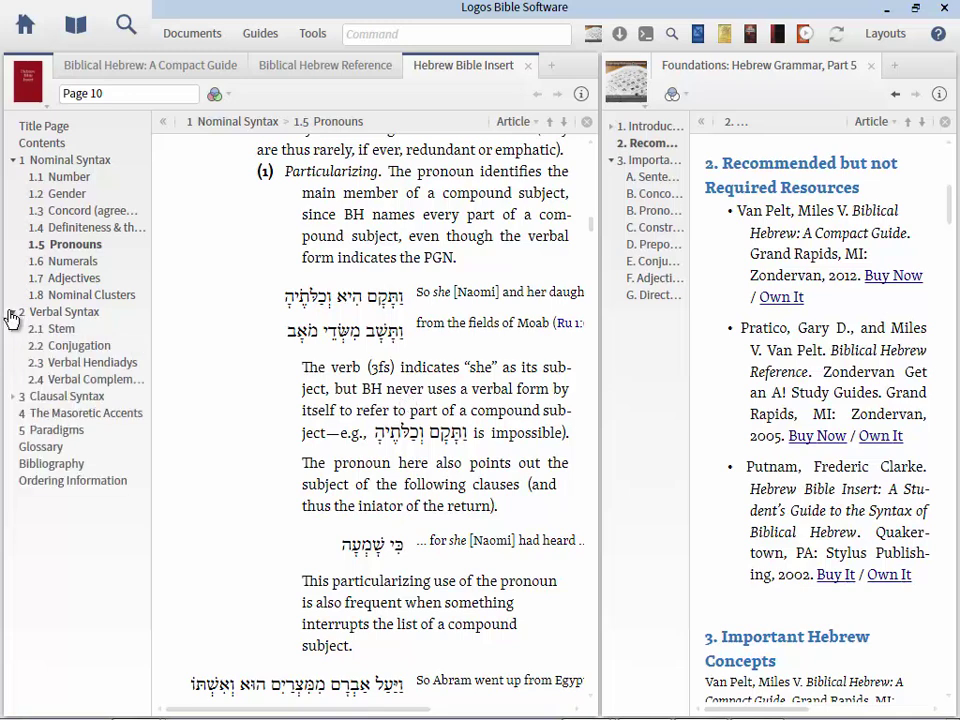
- Close the three open reference books and widen the Foundations: Hebrew Grammar, Part 5 pane
{"action": "left_click", "coordinate": [527, 65]}
{"action": "left_click", "coordinate": [406, 66]}
{"action": "left_click", "coordinate": [264, 66]}
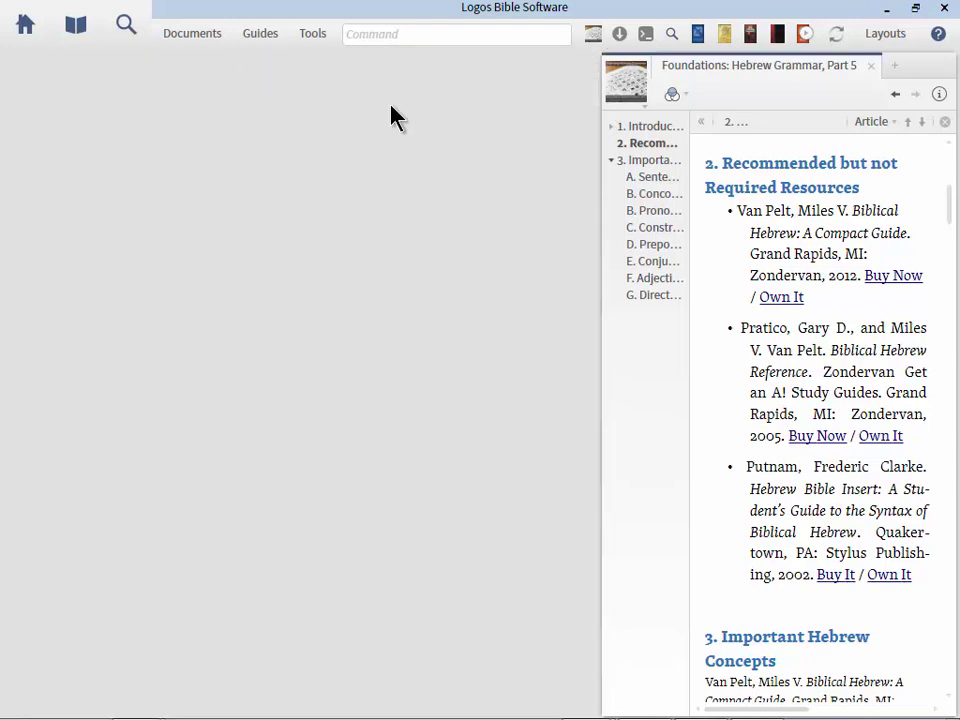
{"action": "left_click_drag", "start_coordinate": [597, 209], "coordinate": [365, 213]}
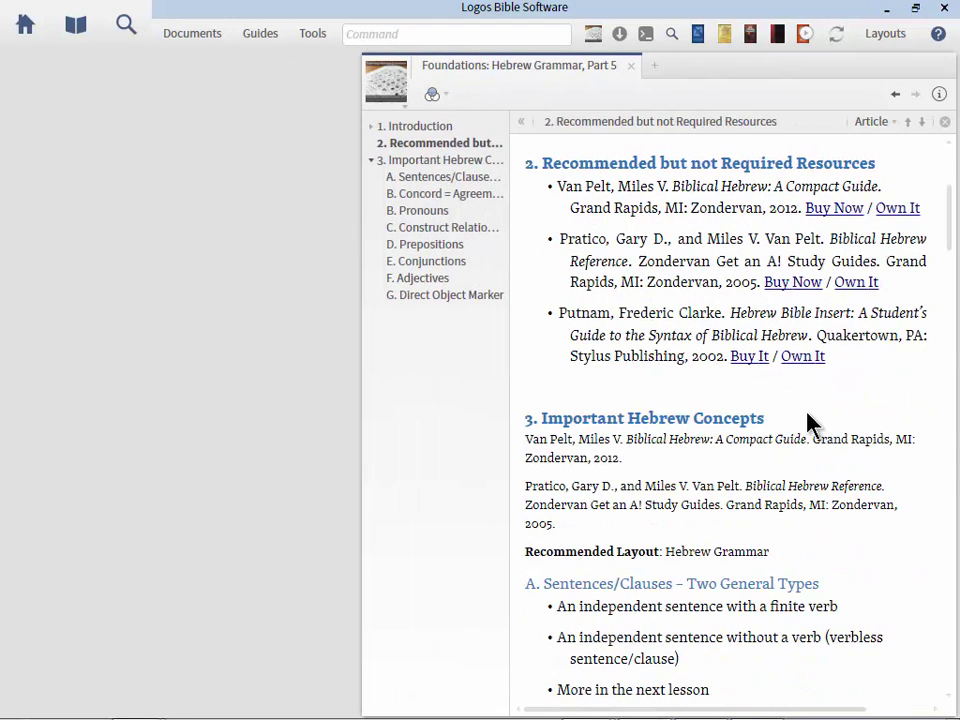
- Read on to Concord = Agreement, narrow the lesson pane and run the linked search for concord OR agreement
{"action": "scroll", "coordinate": [842, 444], "scroll_direction": "down", "scroll_amount": 3}
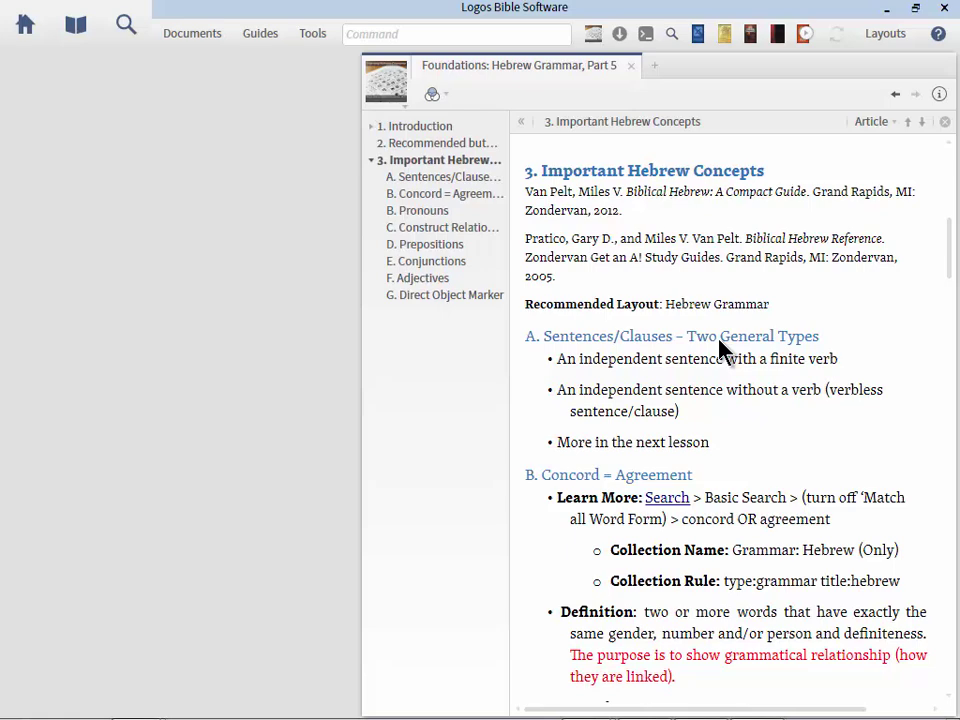
{"action": "scroll", "coordinate": [757, 398], "scroll_direction": "down", "scroll_amount": 2}
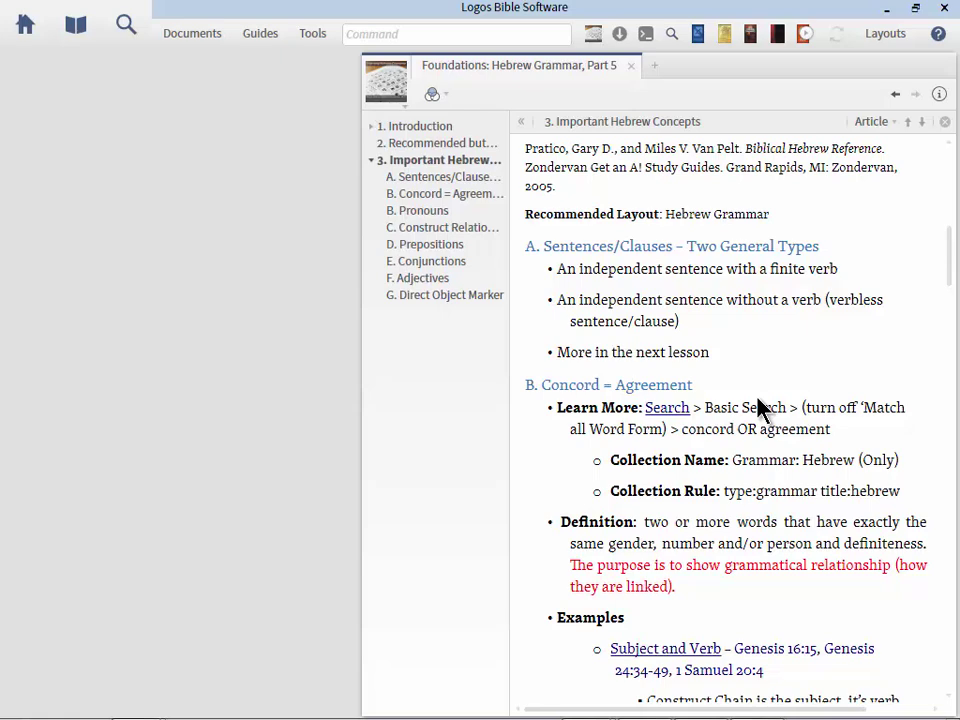
{"action": "scroll", "coordinate": [757, 408], "scroll_direction": "down", "scroll_amount": 2}
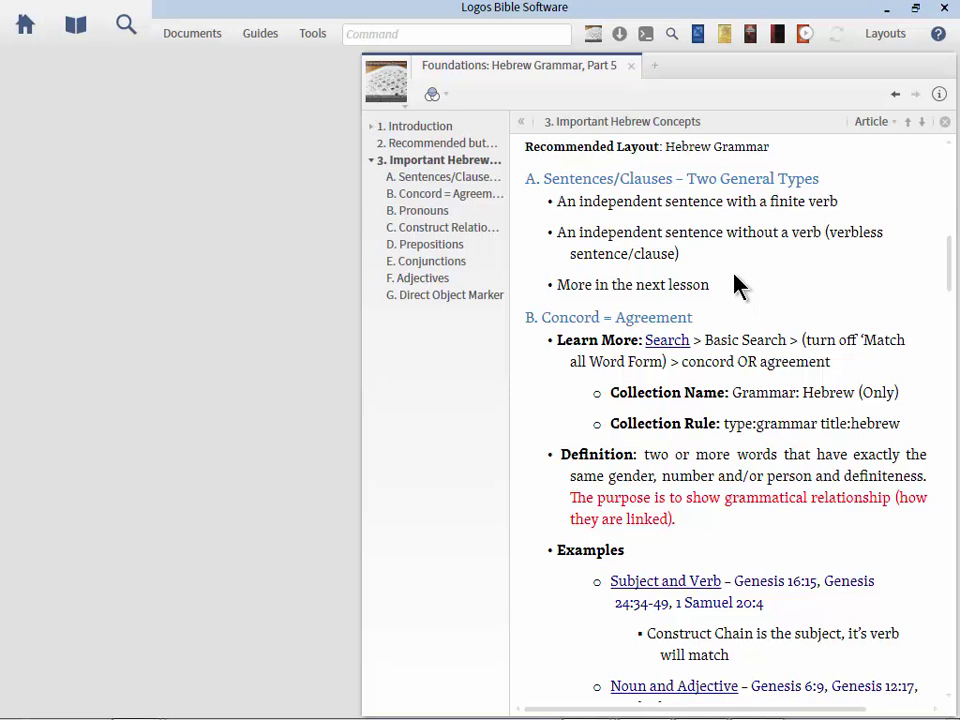
{"action": "scroll", "coordinate": [797, 274], "scroll_direction": "down", "scroll_amount": 3}
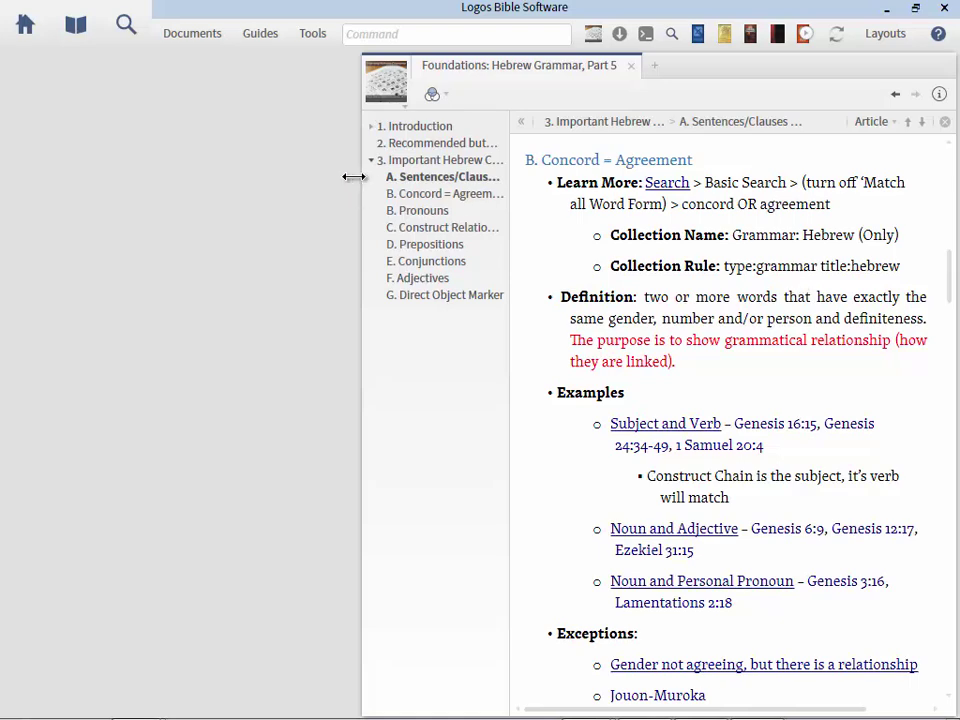
{"action": "left_click_drag", "start_coordinate": [358, 178], "coordinate": [438, 178]}
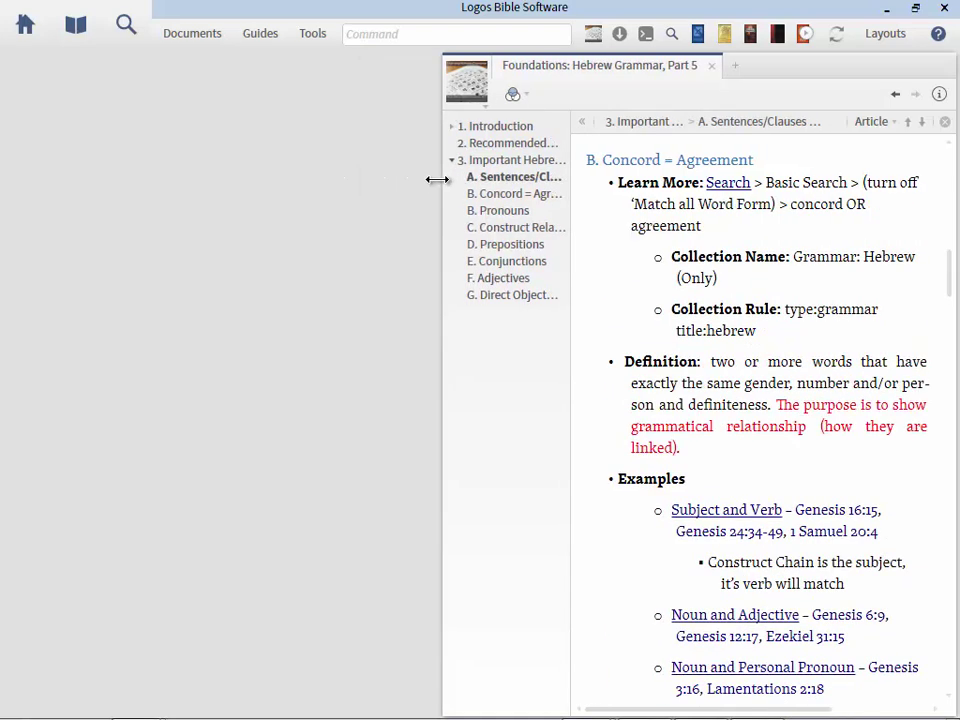
{"action": "left_click", "coordinate": [730, 187]}
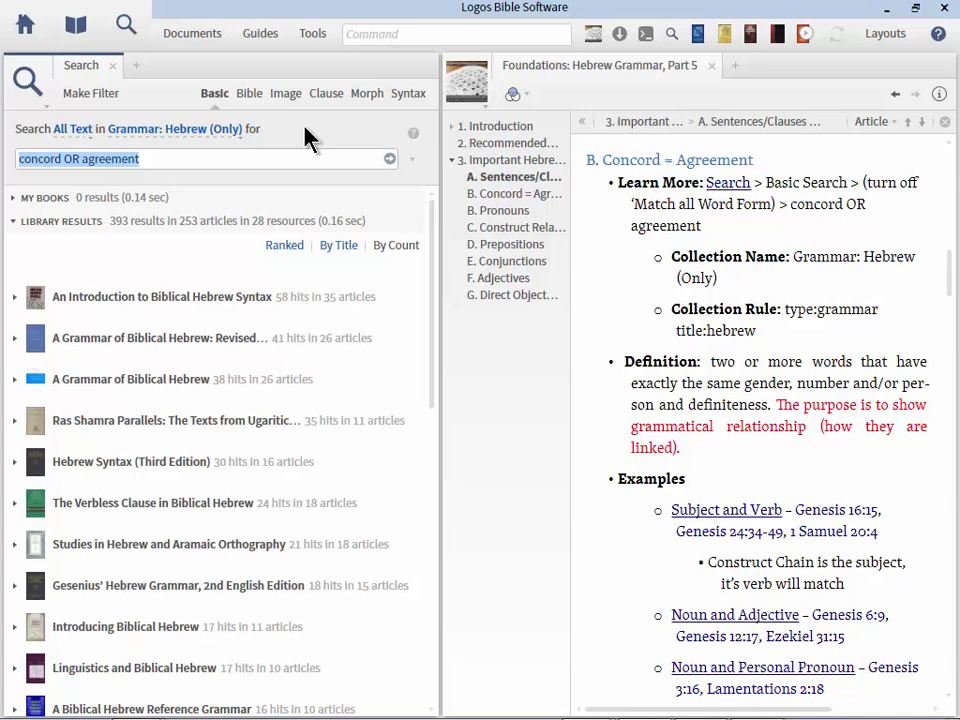
- Start a new collection and name it grammar: H
{"action": "left_click", "coordinate": [314, 34]}
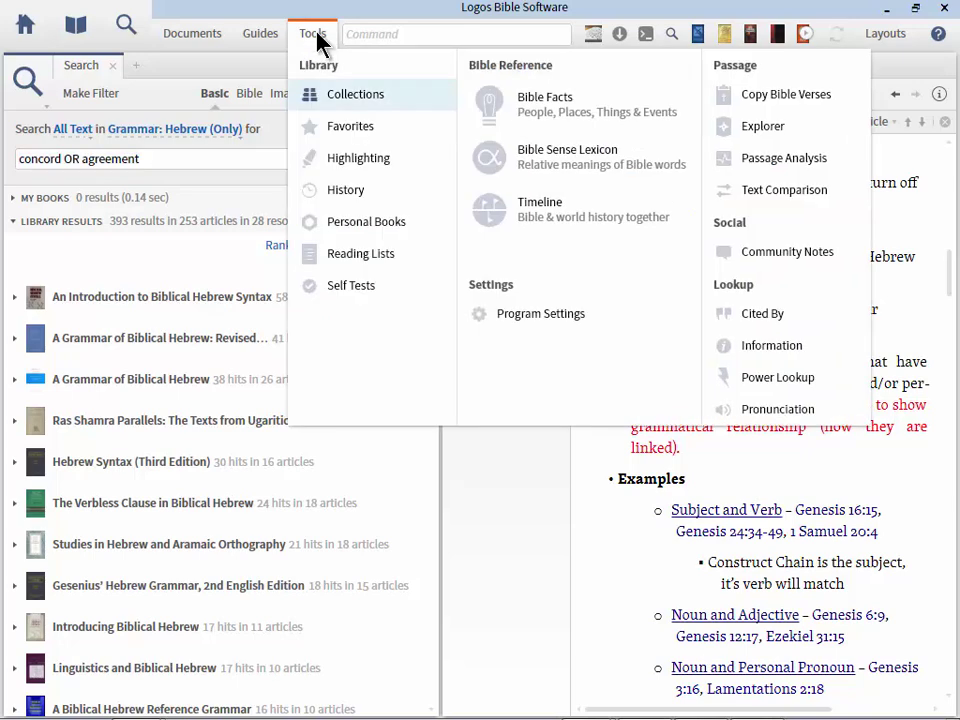
{"action": "left_click", "coordinate": [360, 104]}
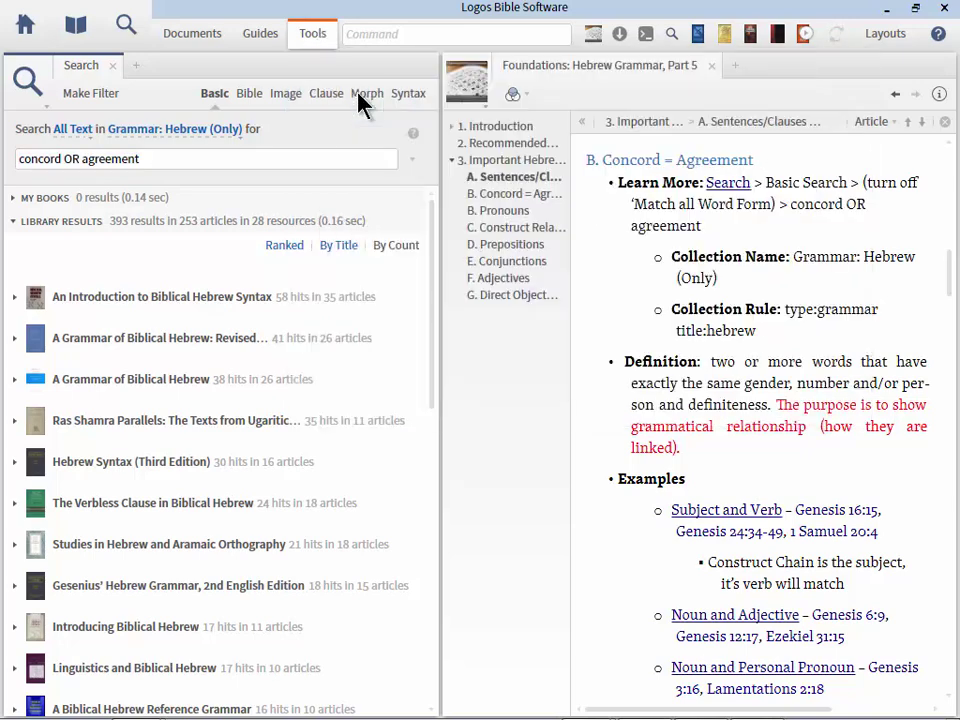
{"action": "triple_click", "coordinate": [133, 127]}
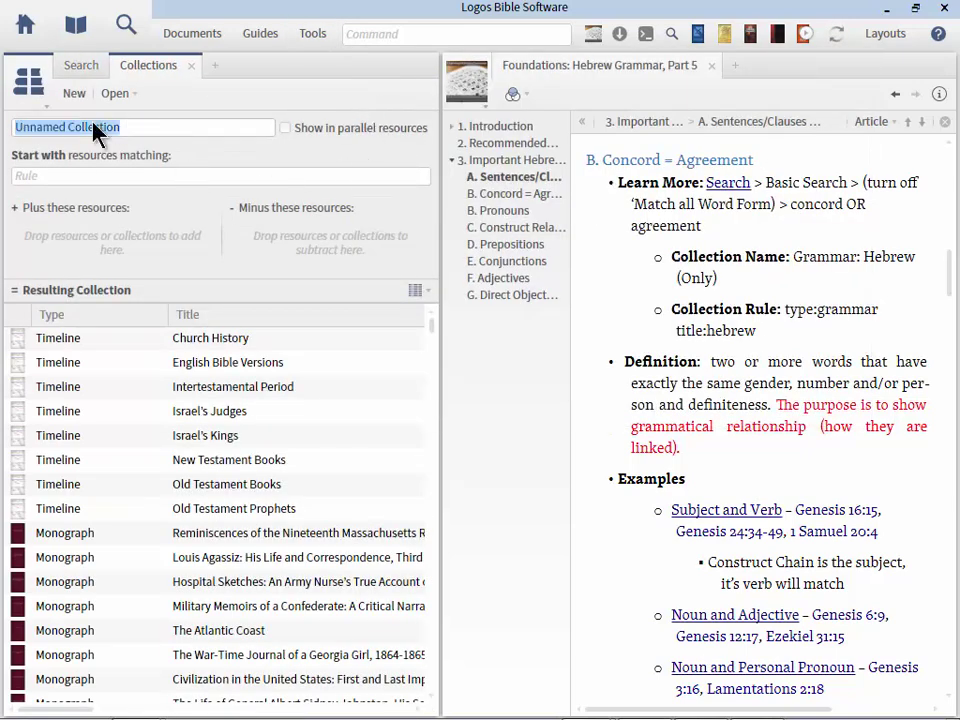
{"action": "type", "text": "grammar"}
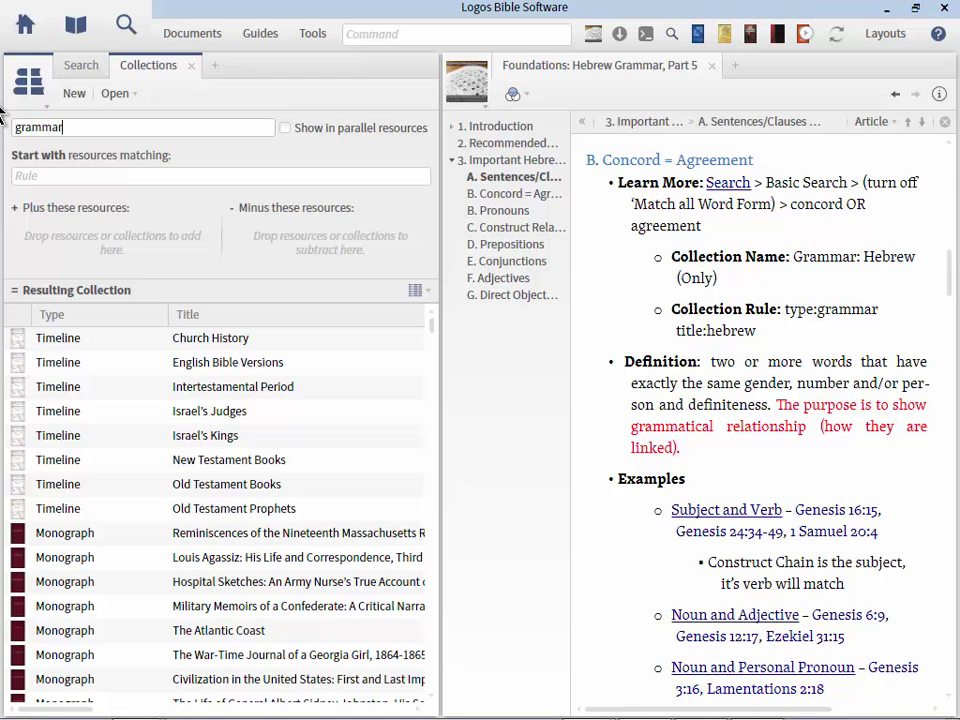
{"action": "type", "text": ": H"}
- Open the existing Grammar: Hebrew (Only) collection, examine its rule and resulting resources, and close Collections
{"action": "left_click", "coordinate": [112, 93]}
{"action": "type", "text": "hebrew"}
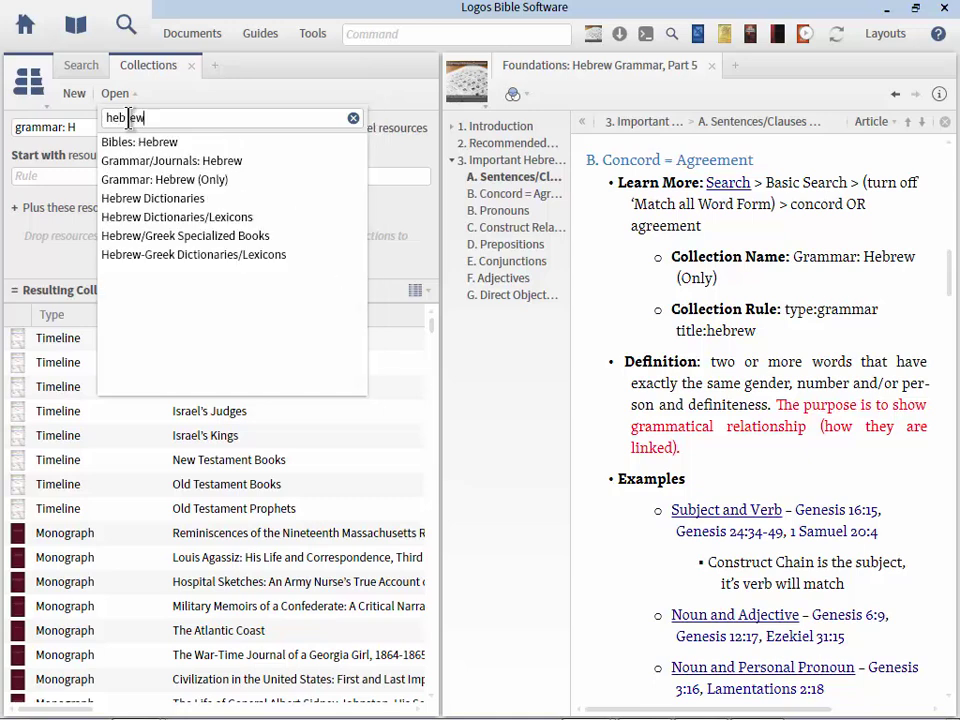
{"action": "left_click", "coordinate": [178, 188]}
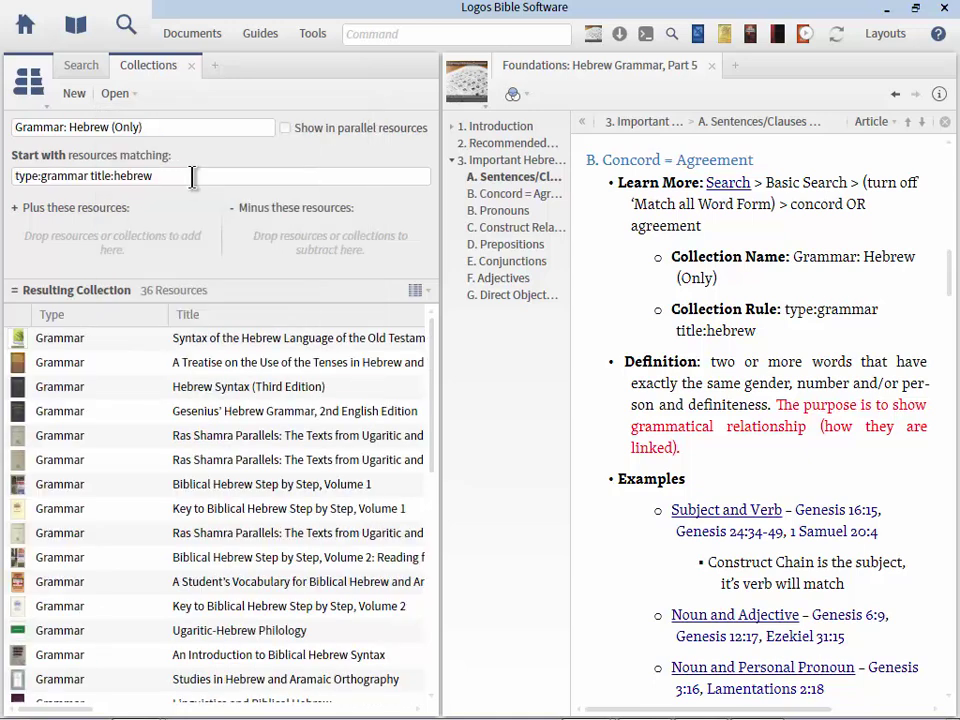
{"action": "left_click", "coordinate": [204, 176]}
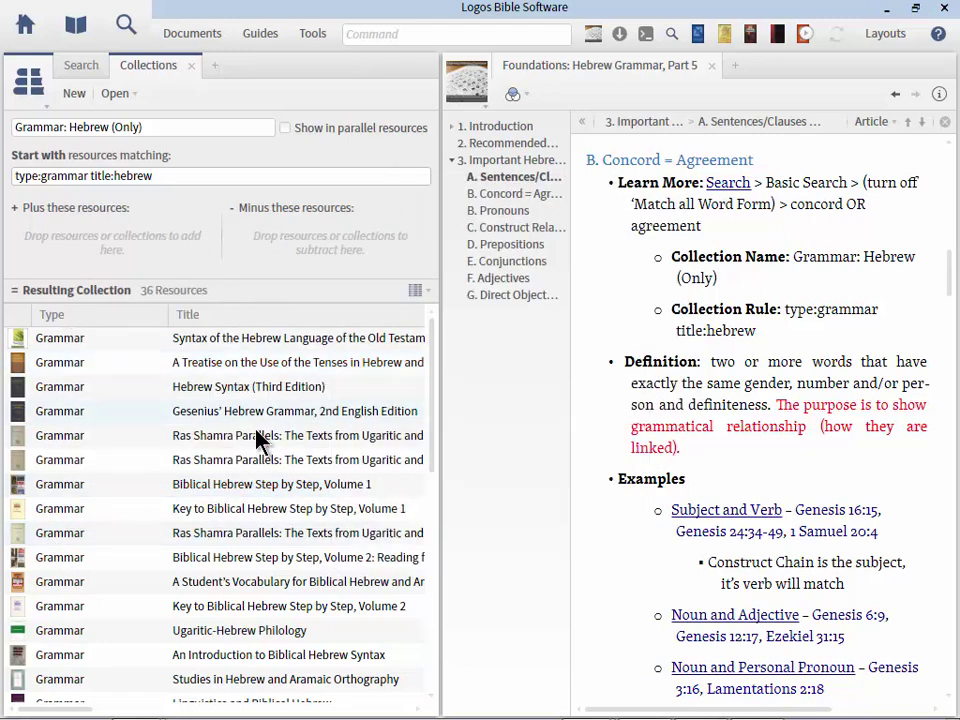
{"action": "mouse_move", "coordinate": [257, 437]}
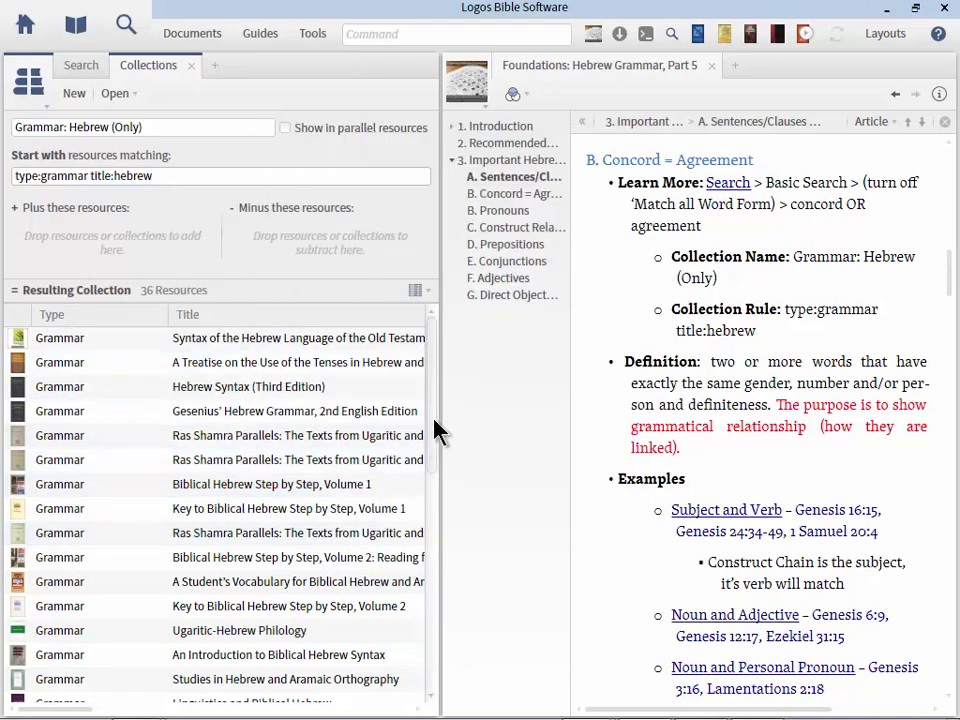
{"action": "left_click_drag", "start_coordinate": [433, 429], "coordinate": [439, 675]}
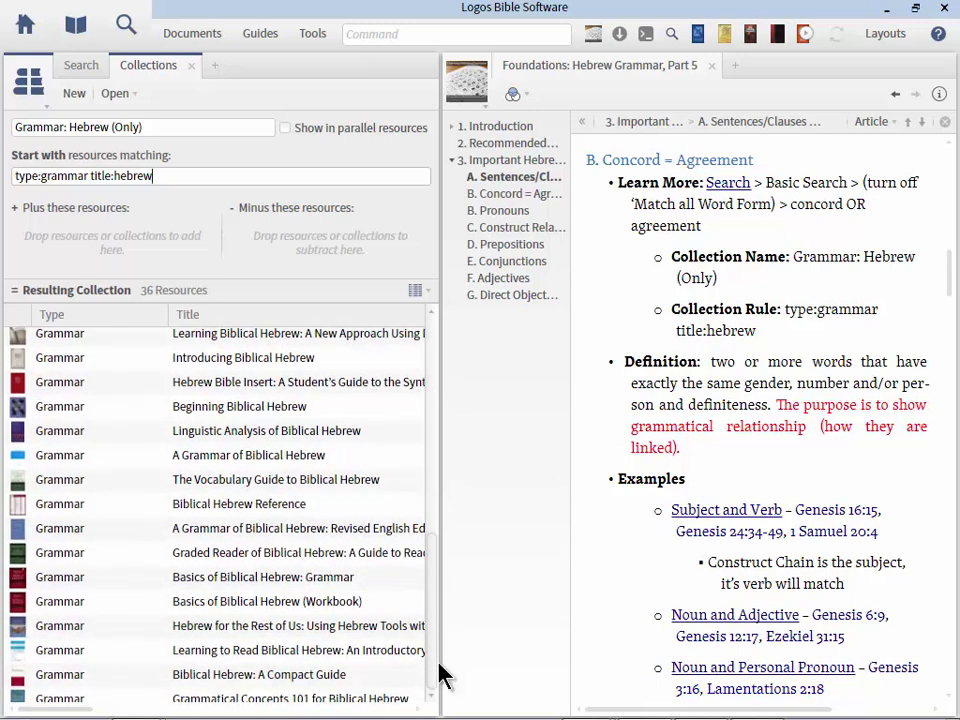
{"action": "mouse_move", "coordinate": [284, 530]}
{"action": "mouse_move", "coordinate": [330, 583]}
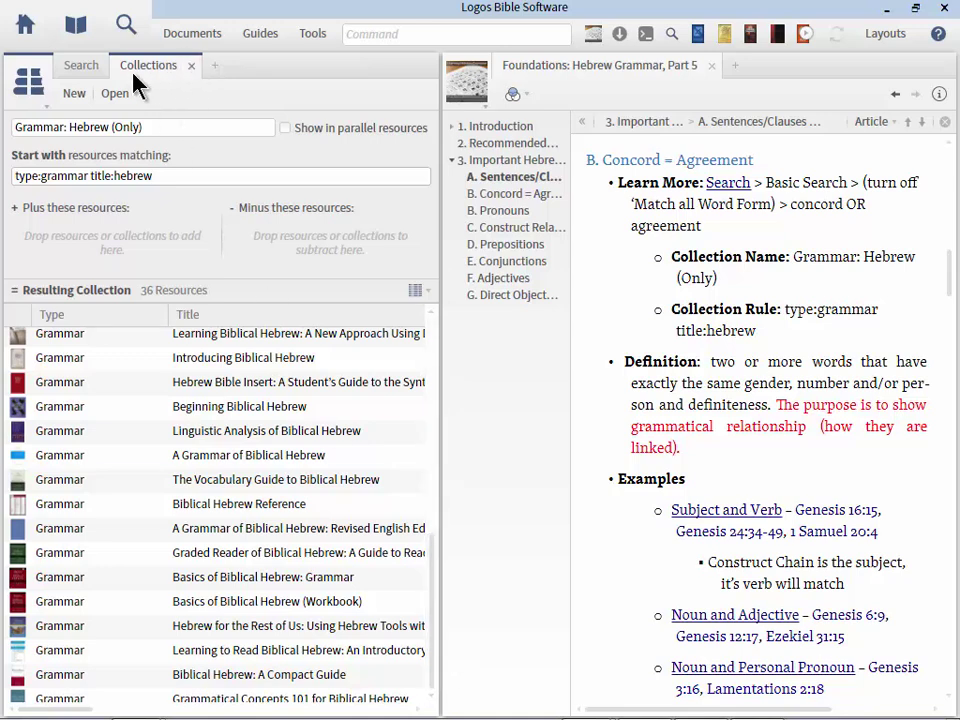
{"action": "left_click", "coordinate": [191, 66]}
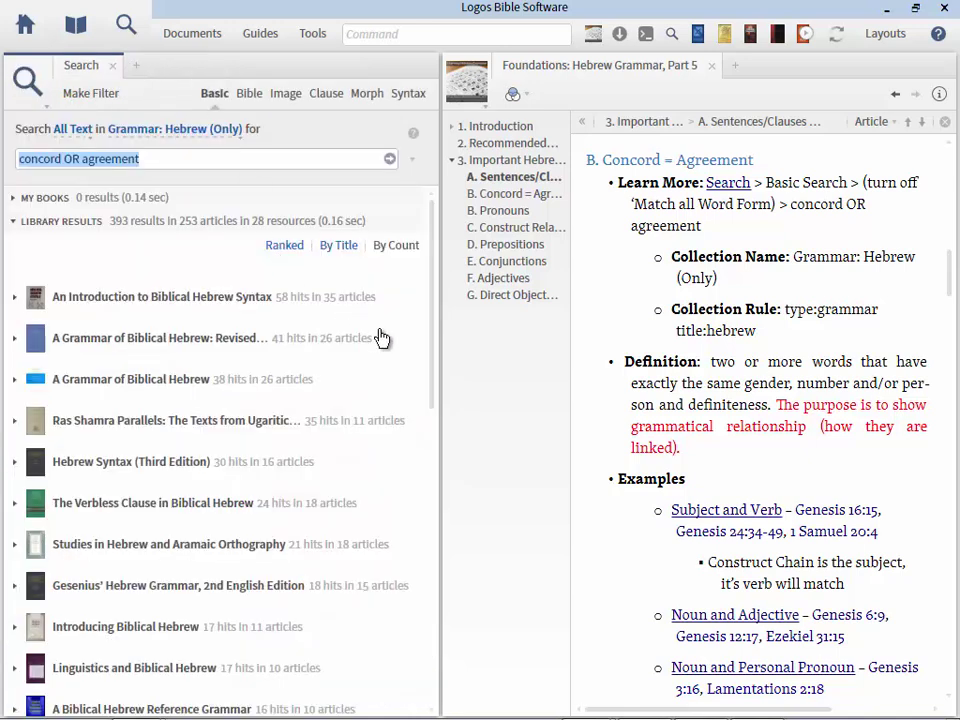
- Choose the Grammar: Hebrew (Only) collection as the scope of the concord OR agreement search
{"action": "left_click", "coordinate": [159, 159]}
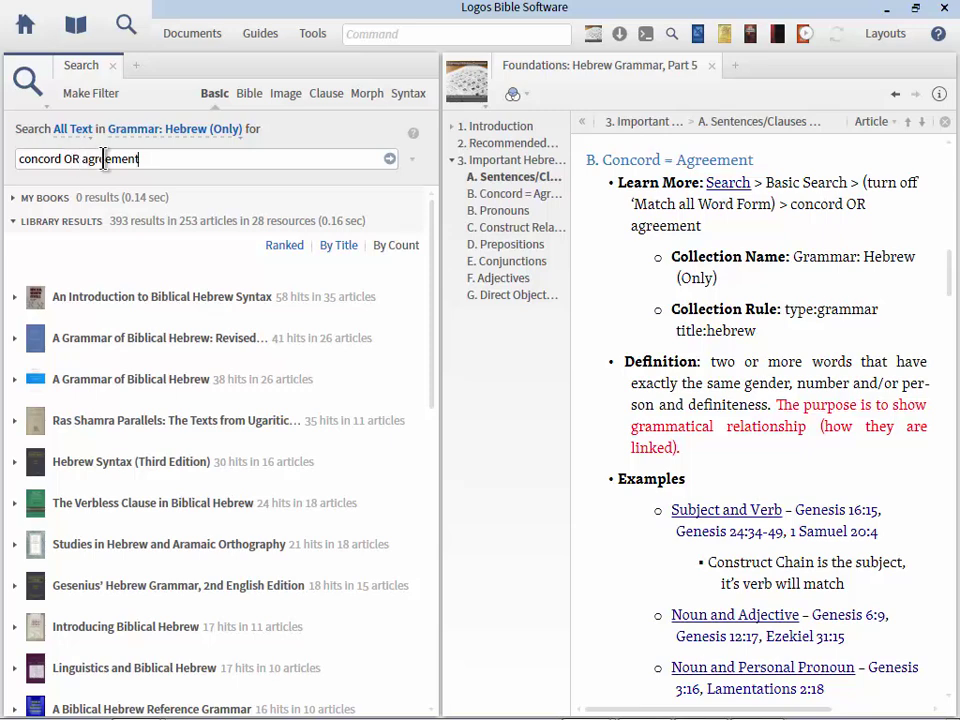
{"action": "left_click", "coordinate": [165, 139]}
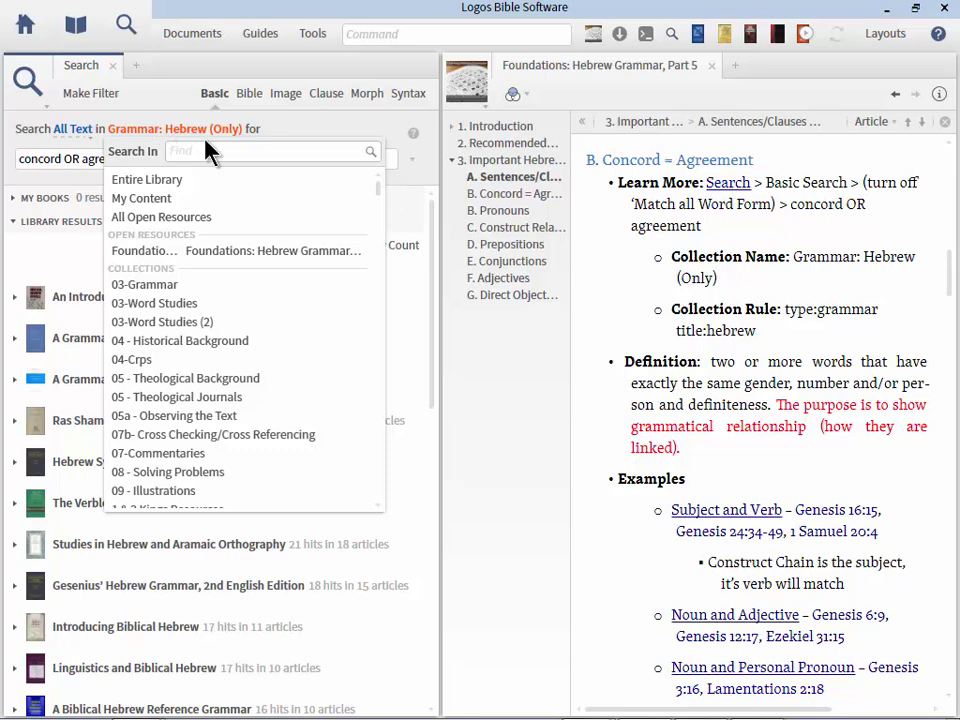
{"action": "type", "text": "gramm"}
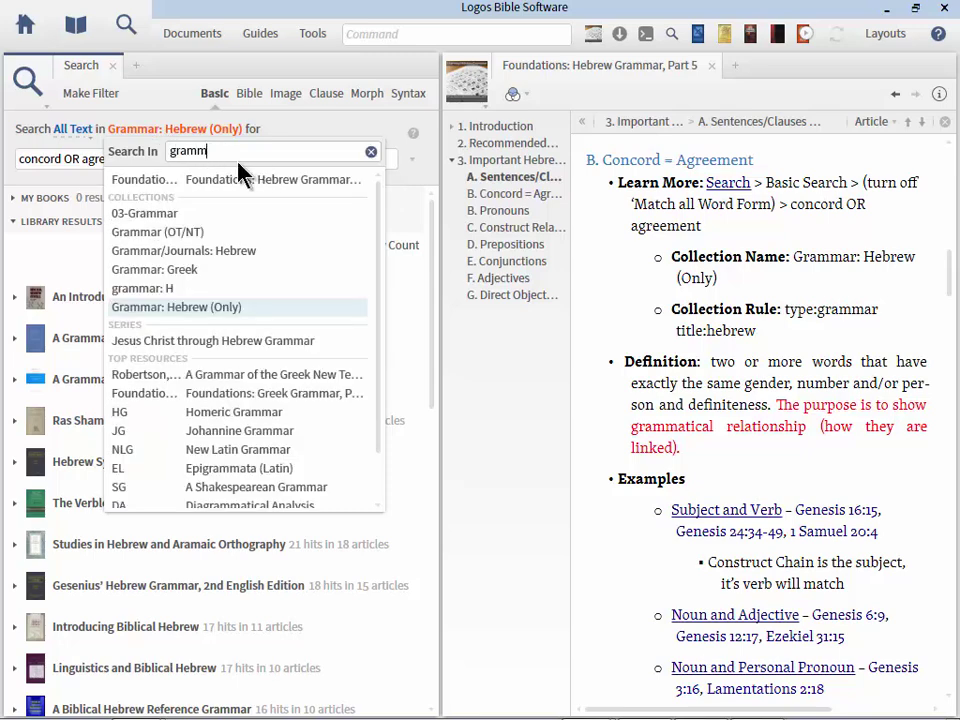
{"action": "left_click", "coordinate": [177, 309]}
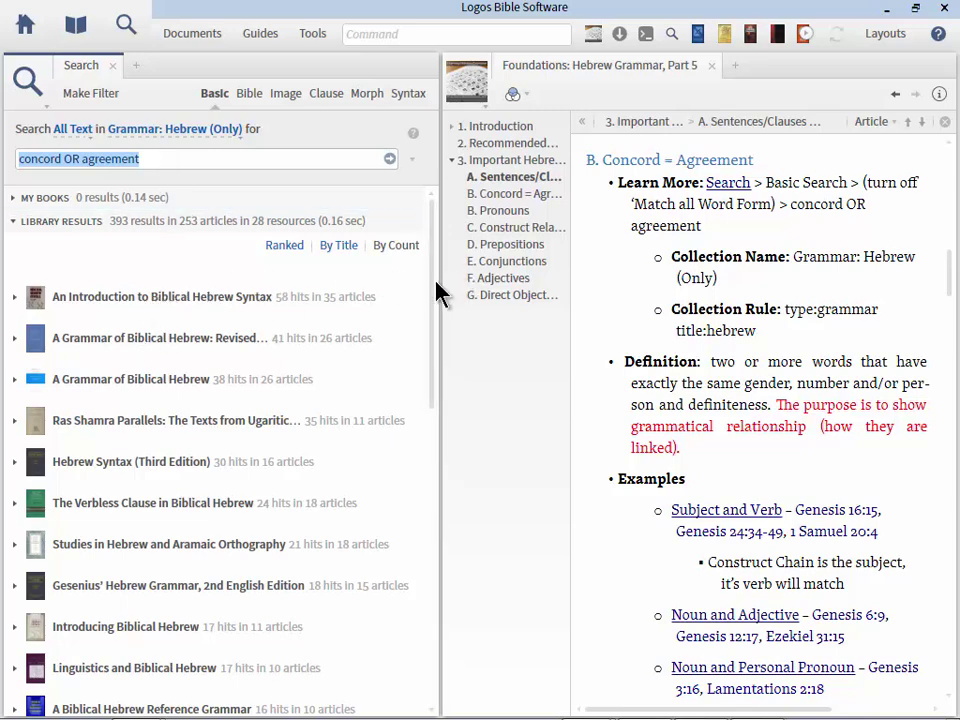
- Read on in the lesson to the concord definition and examples, and close the search
{"action": "left_click_drag", "start_coordinate": [436, 306], "coordinate": [435, 210]}
{"action": "left_click", "coordinate": [791, 484]}
{"action": "scroll", "coordinate": [791, 484], "scroll_direction": "down", "scroll_amount": 3}
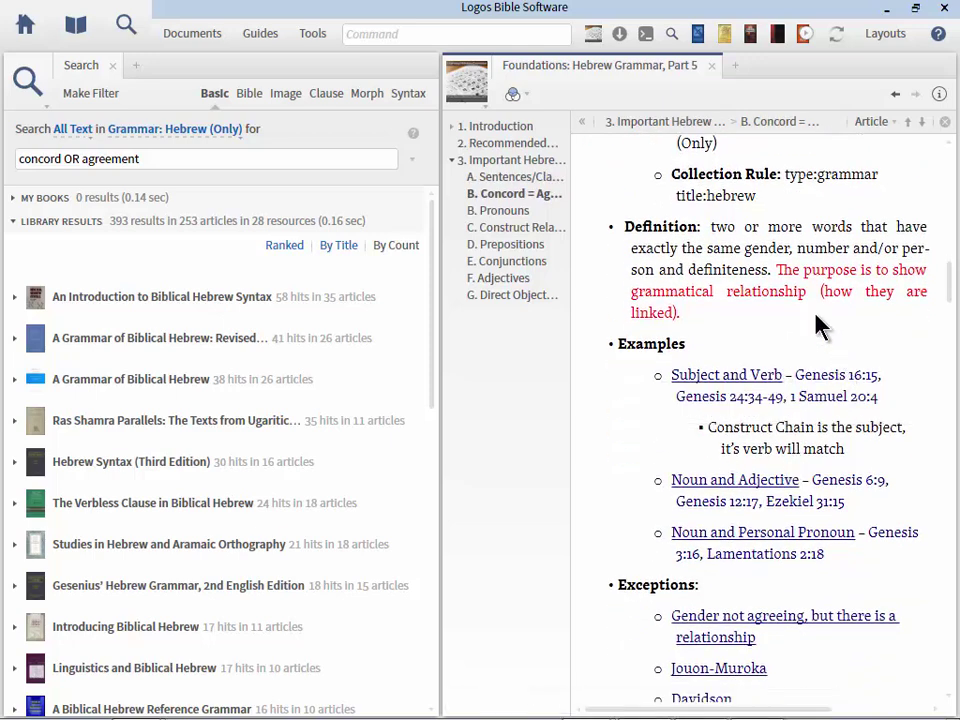
{"action": "left_click", "coordinate": [112, 66]}
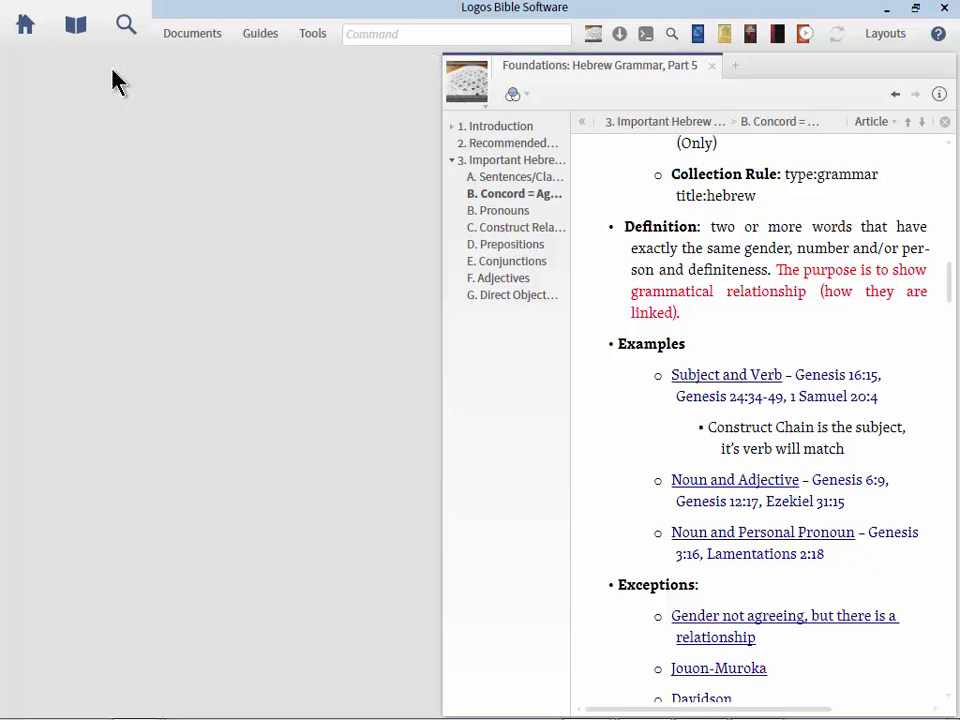
- View the Subject and Verb example passages Genesis 16:15, Genesis 24:34-49 and 1 Samuel 20:4 in the New American Standard Bible
{"action": "left_click", "coordinate": [828, 378]}
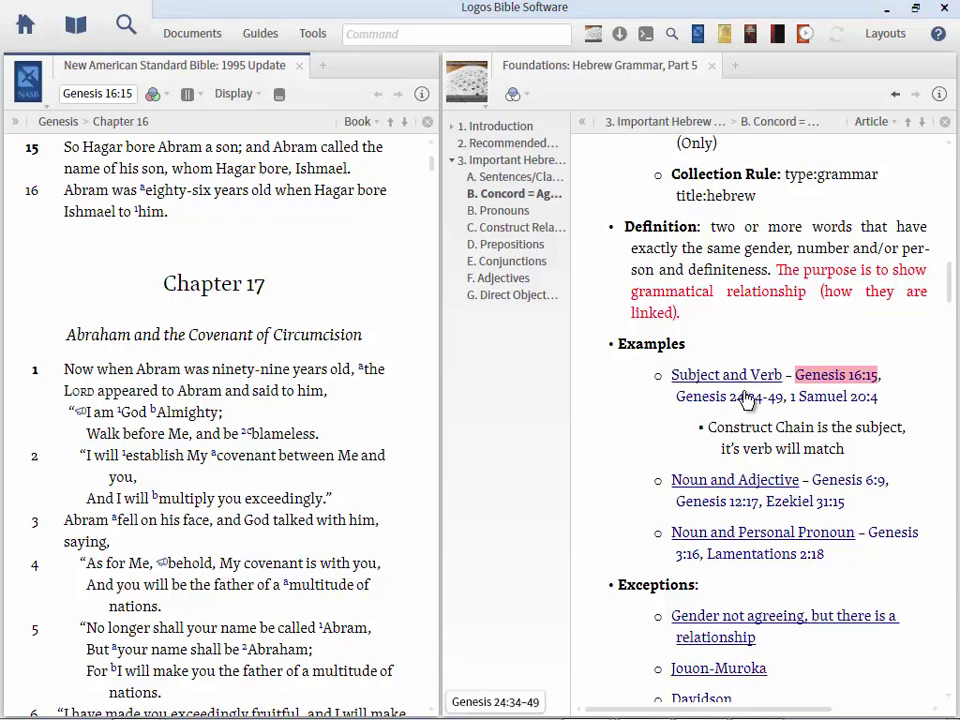
{"action": "left_click", "coordinate": [707, 400]}
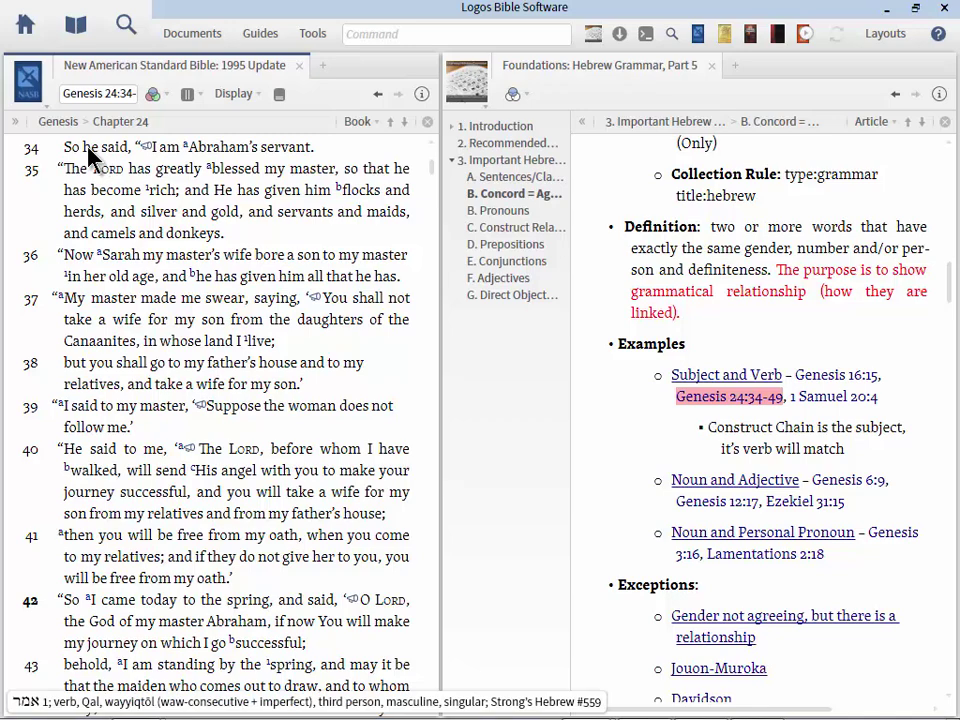
{"action": "scroll", "coordinate": [386, 169], "scroll_direction": "up", "scroll_amount": 1}
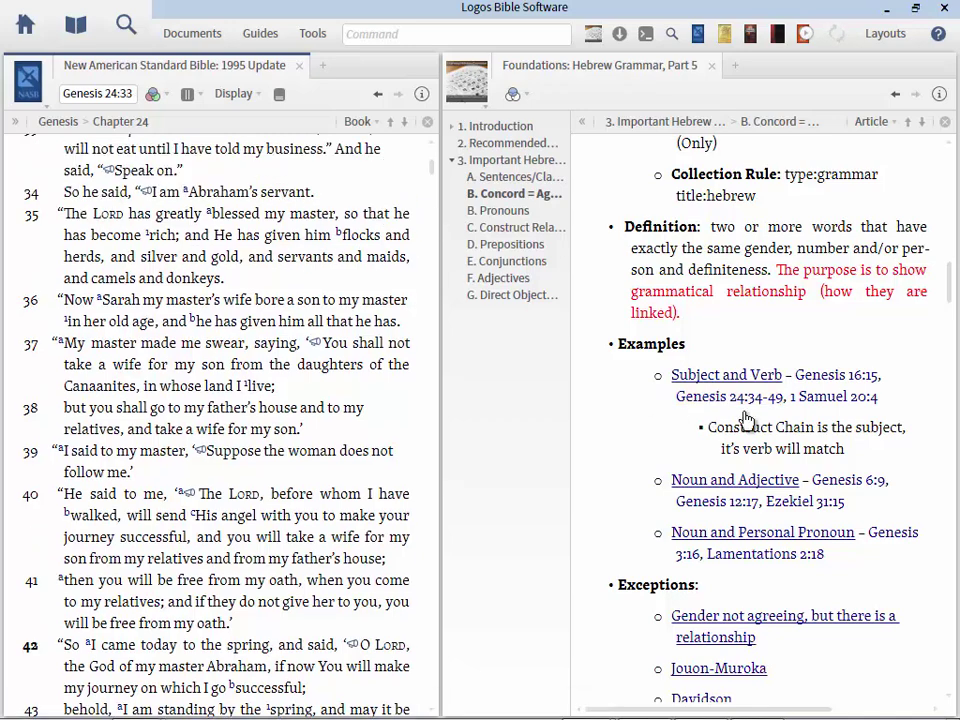
{"action": "left_click", "coordinate": [836, 396]}
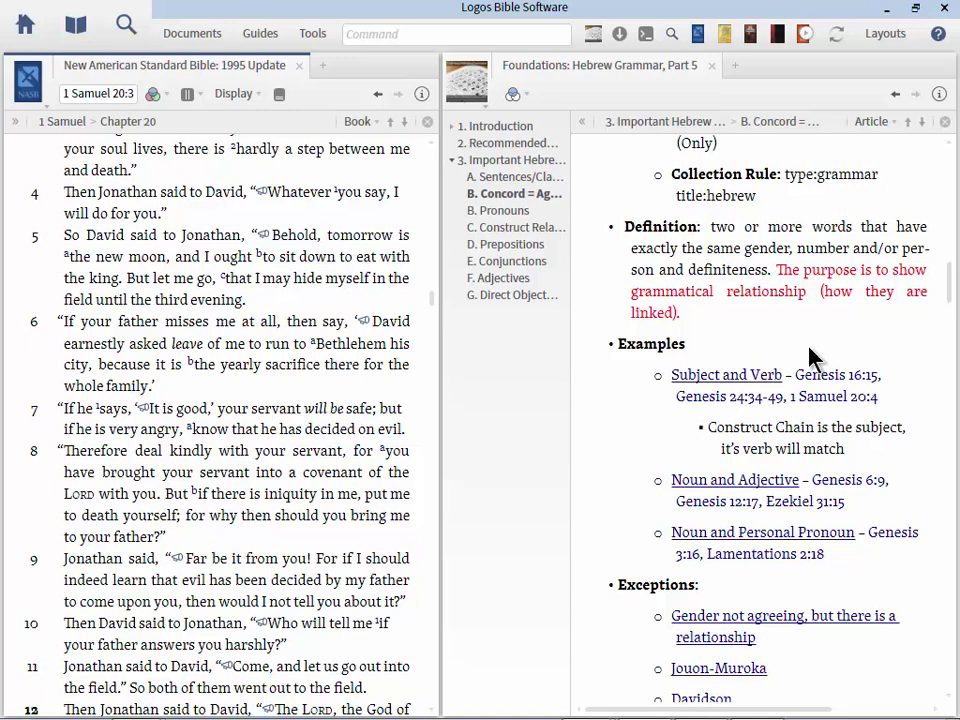
- Search the library for "hebrew grammar", view the Construct Chain article in Biblical Hebrew Reference, and close that resource
{"action": "left_click", "coordinate": [74, 30]}
{"action": "type", "text": "hebrew"}
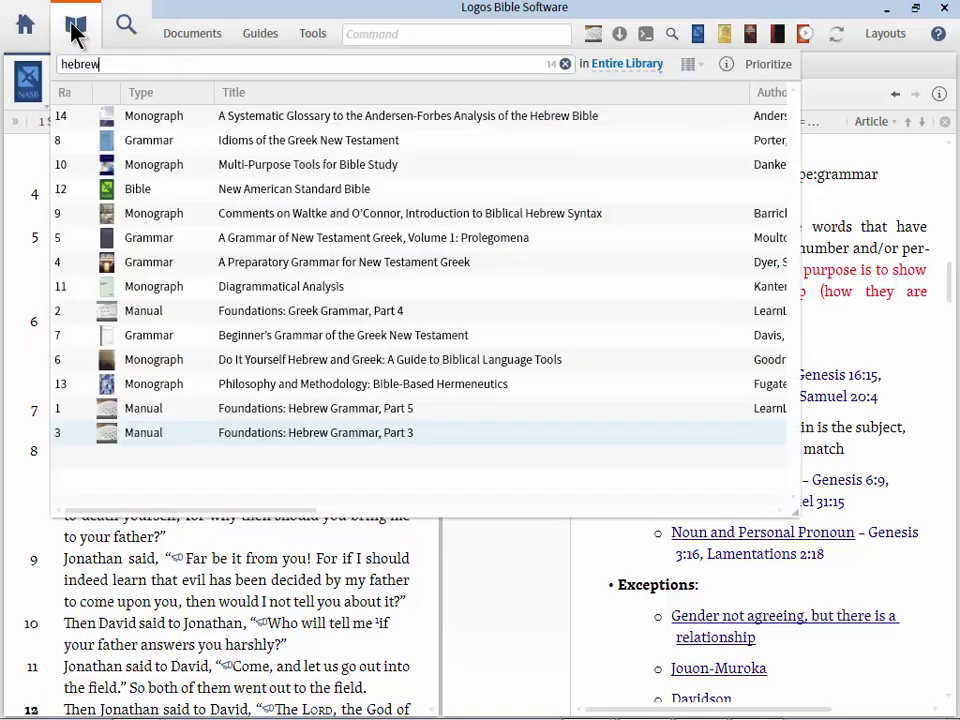
{"action": "type", "text": " grammar"}
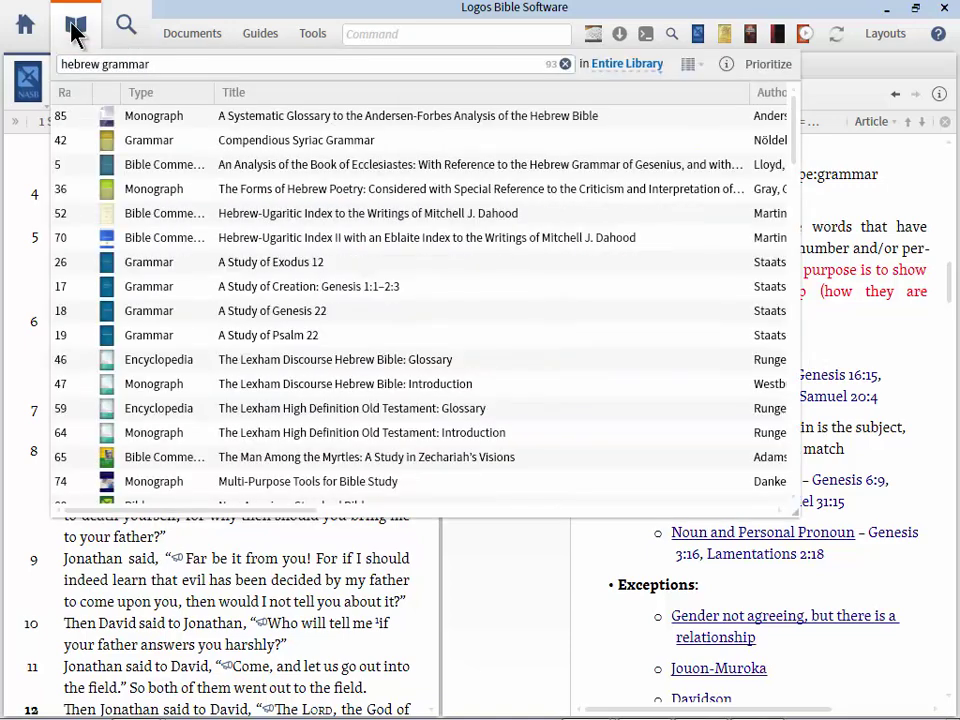
{"action": "left_click", "coordinate": [785, 65]}
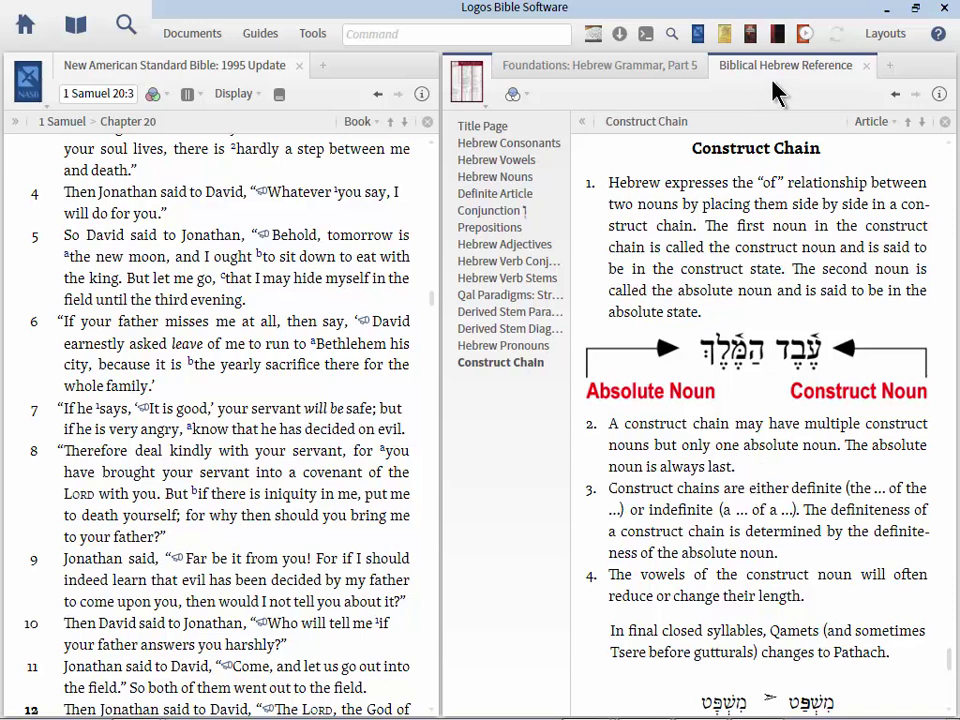
{"action": "left_click", "coordinate": [866, 65]}
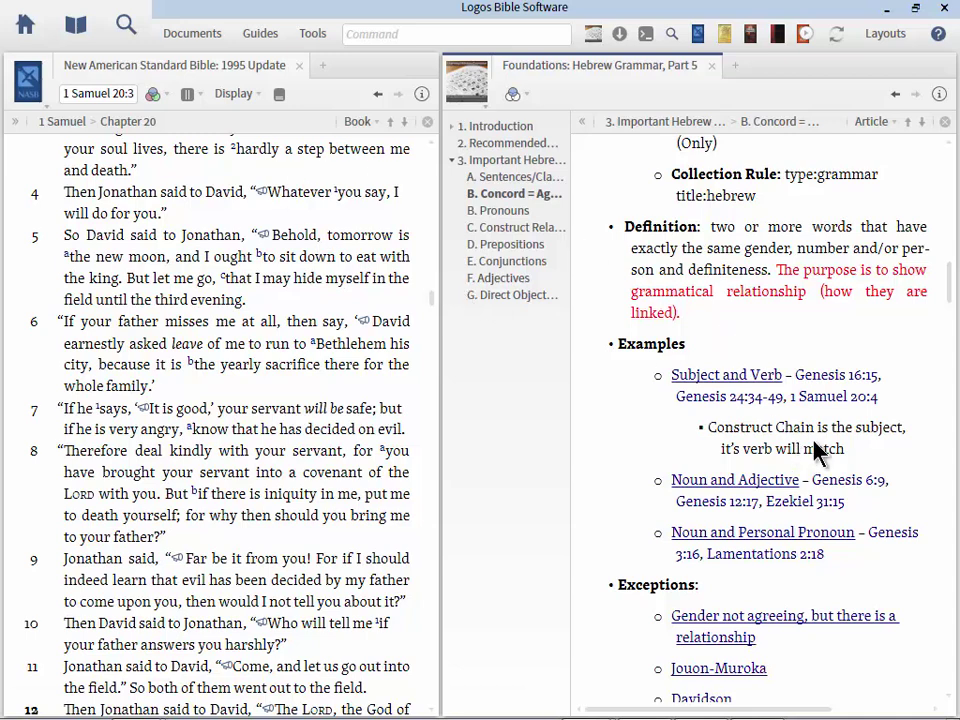
- Revisit 1 Samuel 20:4 from the lesson and examine the morphology of "Jonathan", "said", "Whatever" and "you say" in the English text
{"action": "left_click", "coordinate": [828, 398]}
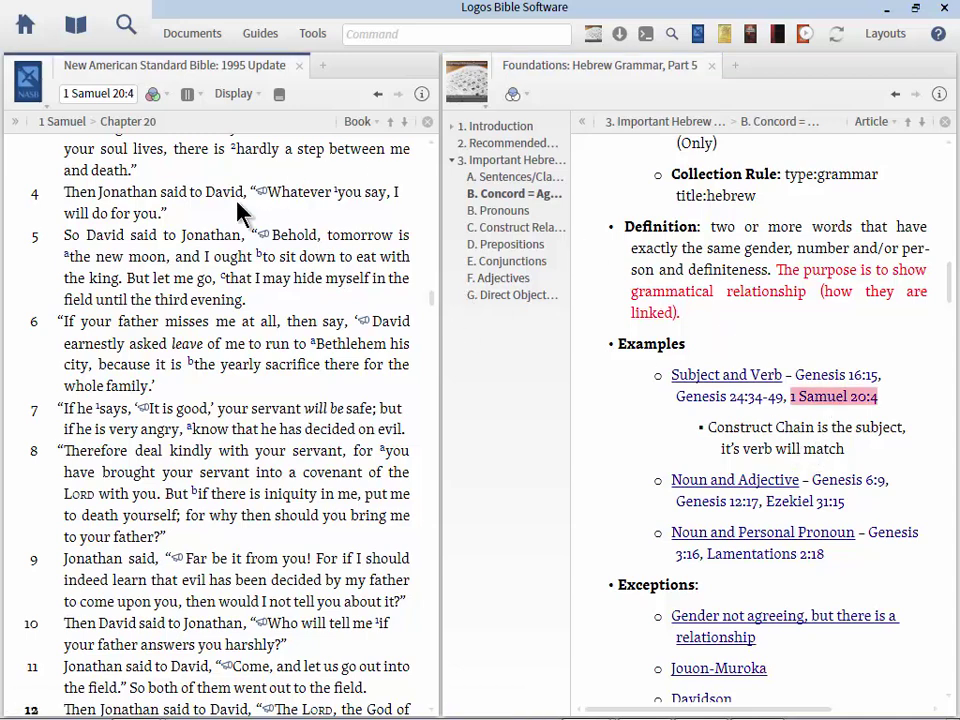
{"action": "mouse_move", "coordinate": [103, 219]}
{"action": "mouse_move", "coordinate": [132, 199]}
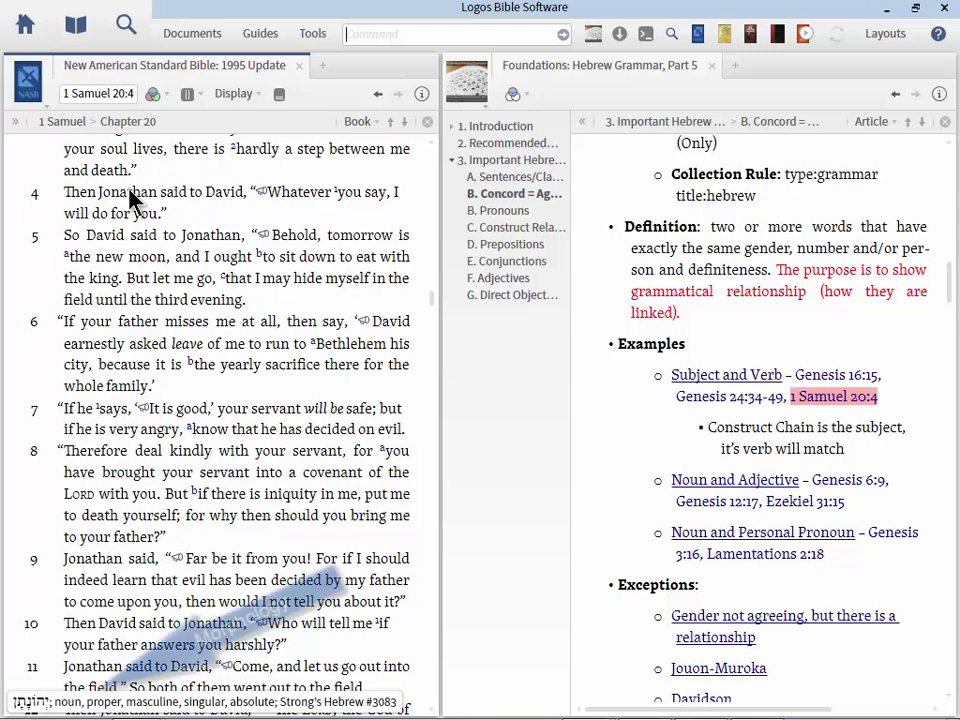
{"action": "mouse_move", "coordinate": [177, 195]}
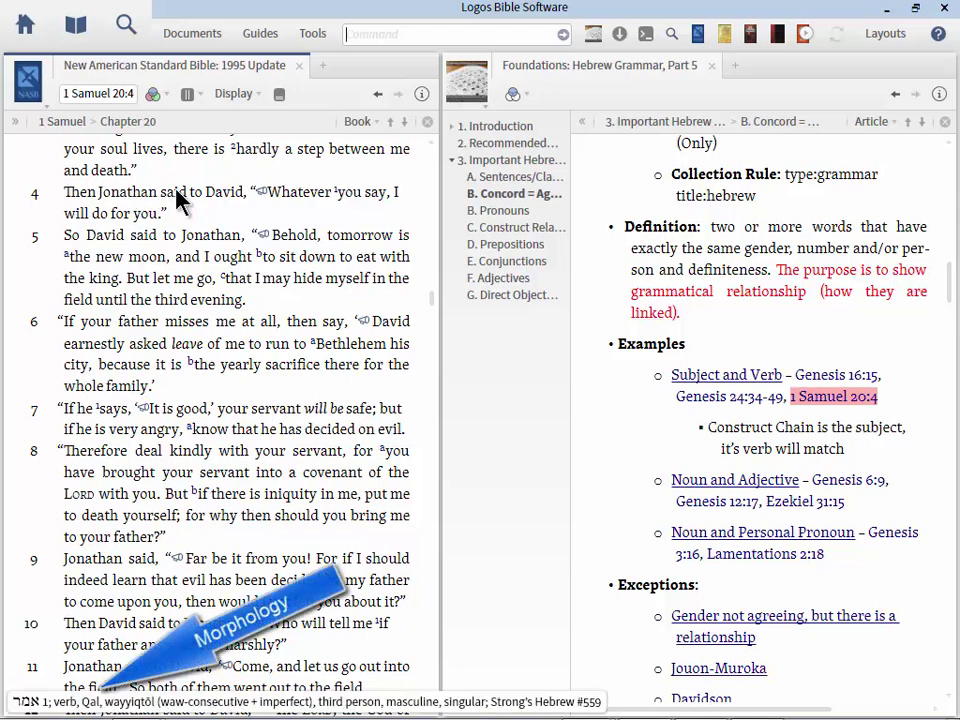
{"action": "mouse_move", "coordinate": [307, 199]}
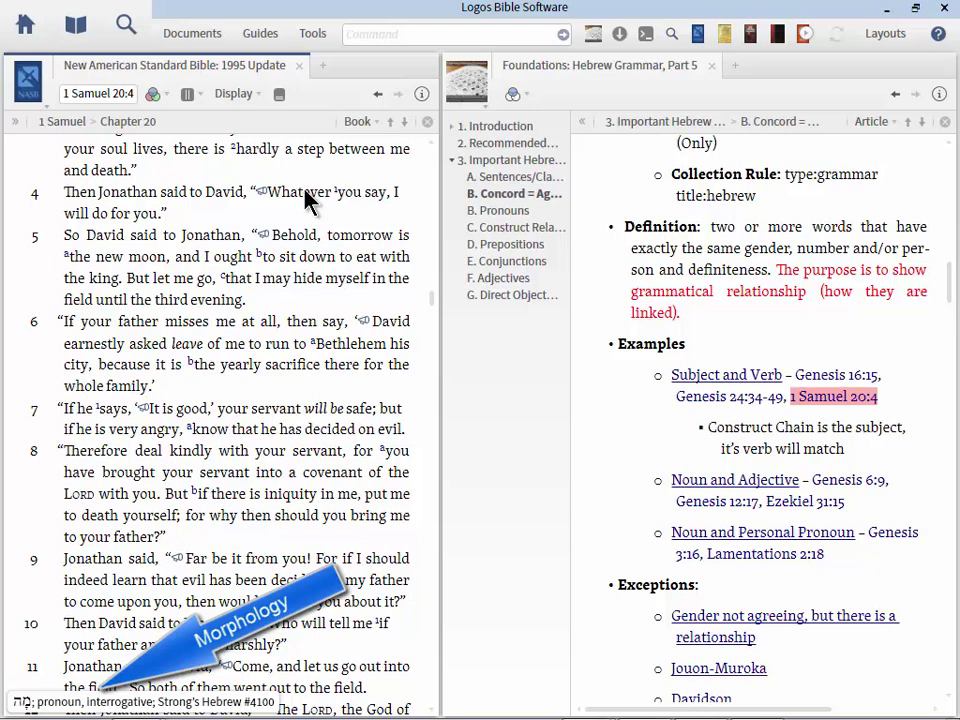
{"action": "mouse_move", "coordinate": [348, 200]}
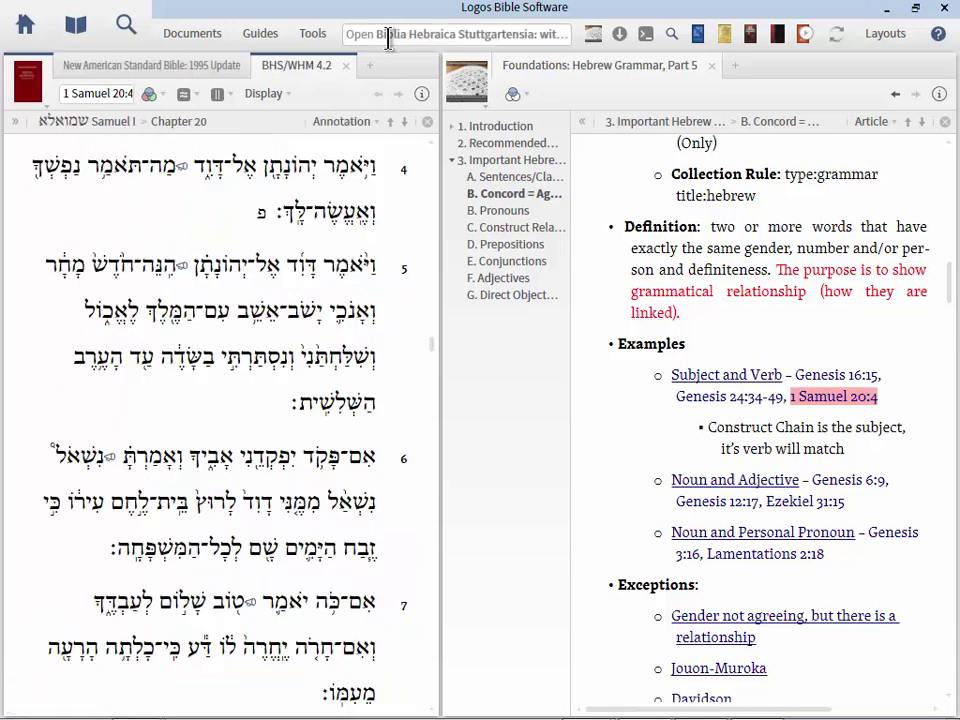
- Open Biblia Hebraica Stuttgartensia: with Westminster 4.2 Morphology and dock it below the New American Standard Bible
{"action": "left_click", "coordinate": [390, 34]}
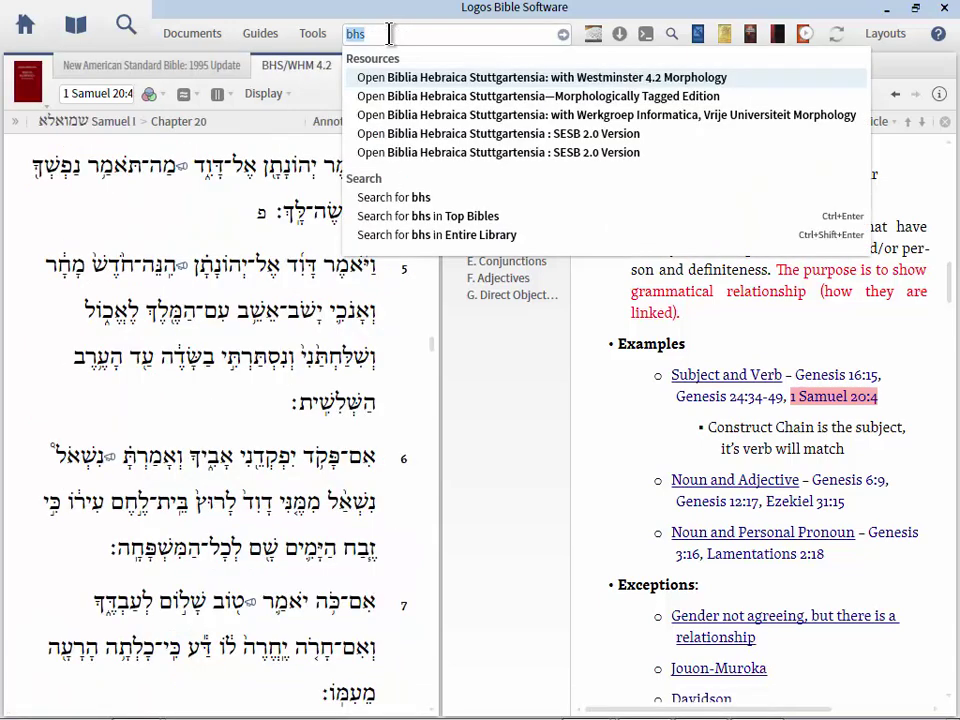
{"action": "type", "text": "bhs"}
{"action": "left_click", "coordinate": [617, 80]}
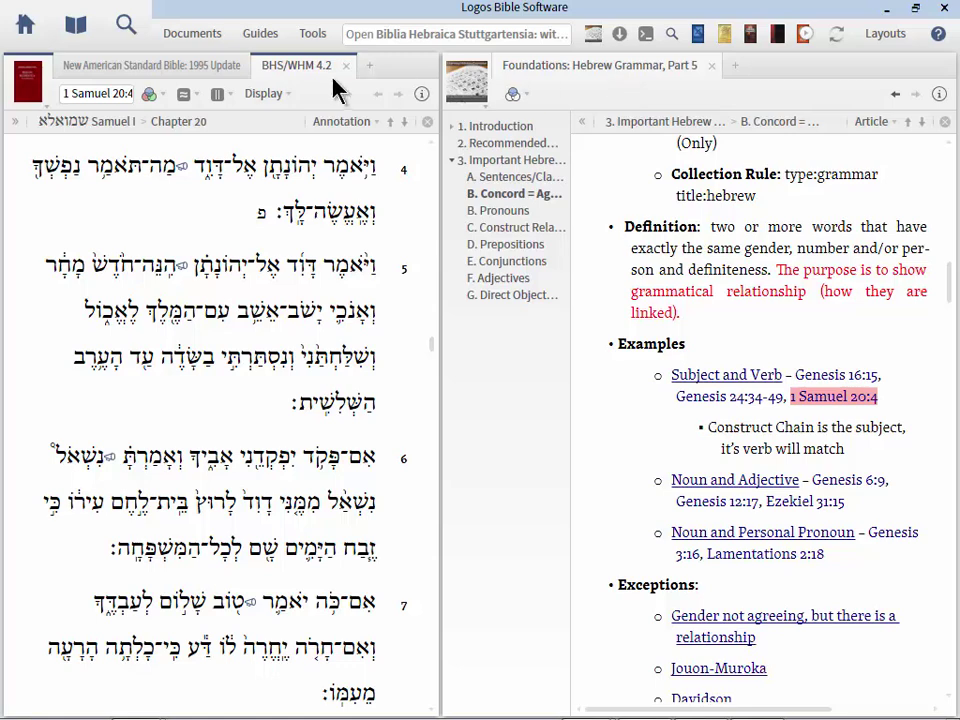
{"action": "mouse_move", "coordinate": [296, 71]}
{"action": "mouse_move", "coordinate": [296, 75]}
{"action": "left_mouse_down"}
{"action": "mouse_move", "coordinate": [285, 268]}
{"action": "mouse_move", "coordinate": [237, 655]}
{"action": "left_mouse_up"}
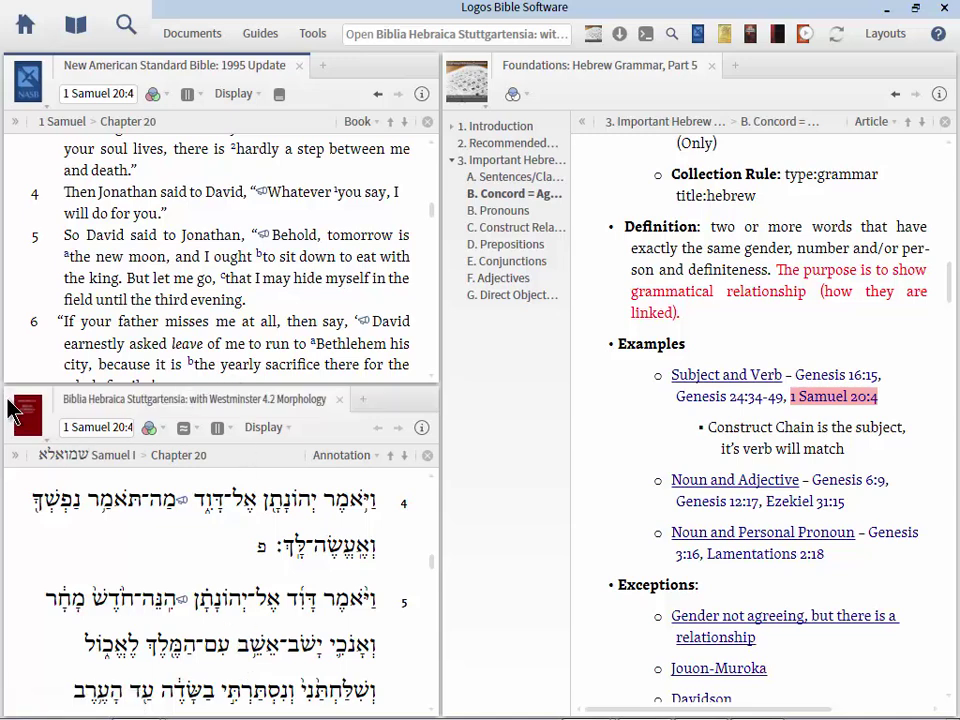
- Link the Hebrew Bible and the New American Standard Bible together in link set A
{"action": "left_click", "coordinate": [29, 422]}
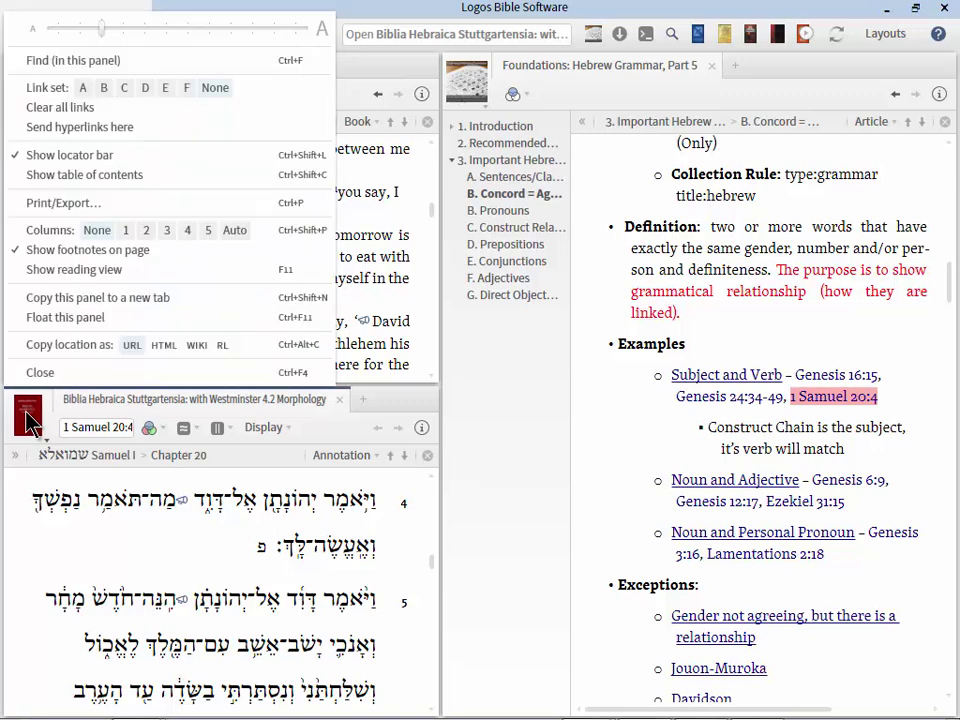
{"action": "left_click", "coordinate": [84, 88]}
{"action": "left_click", "coordinate": [28, 80]}
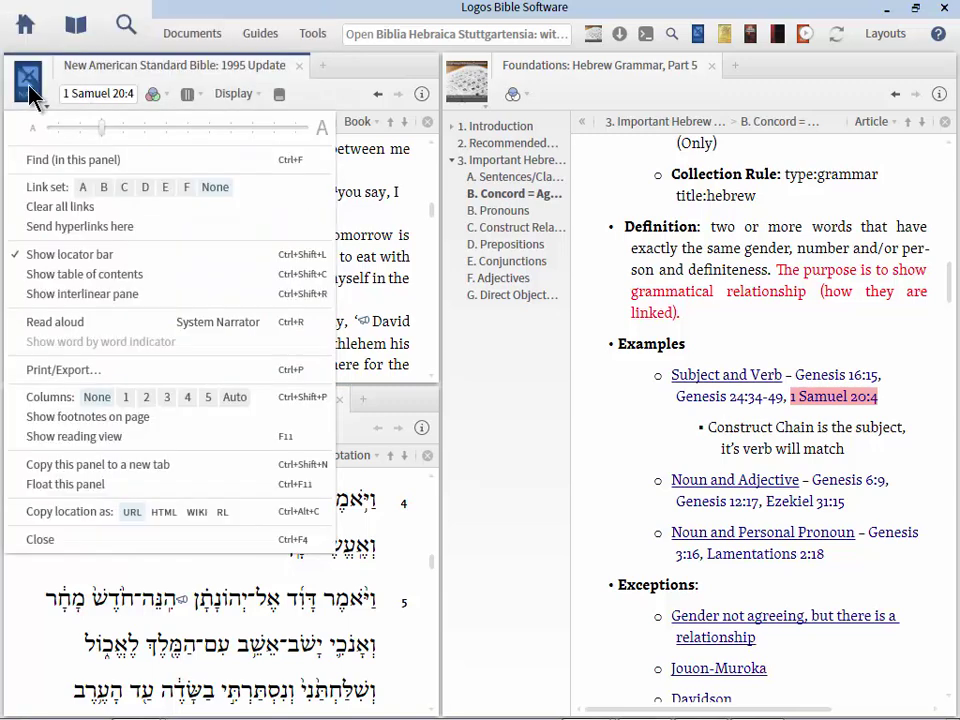
{"action": "left_click", "coordinate": [83, 189]}
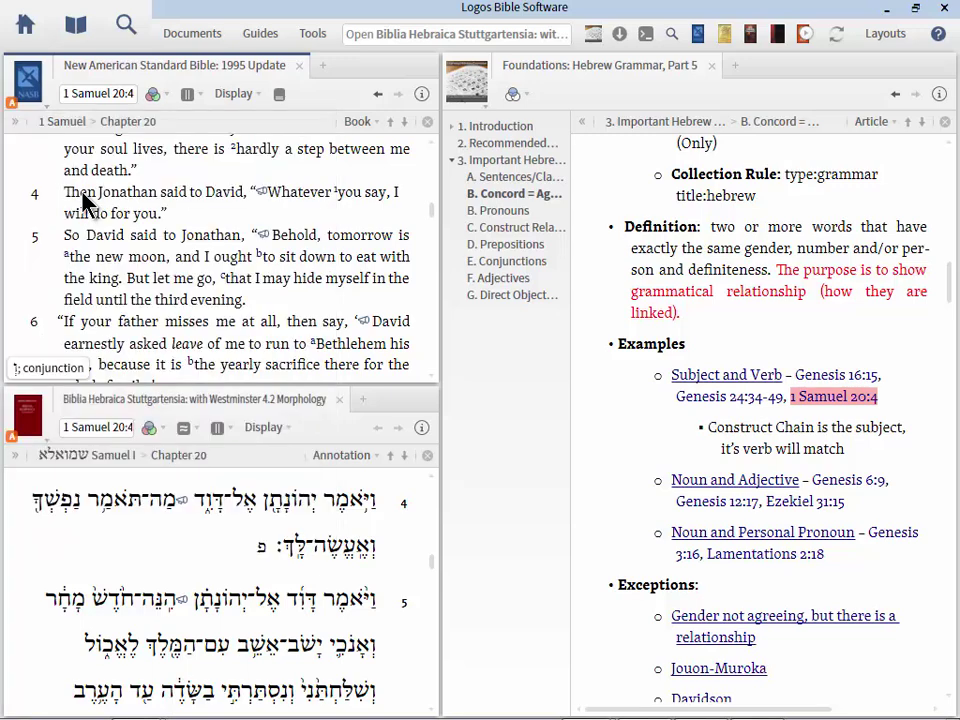
- Check the visual filters of both Bibles for the Sympathetic highlighting option
{"action": "left_click", "coordinate": [152, 94]}
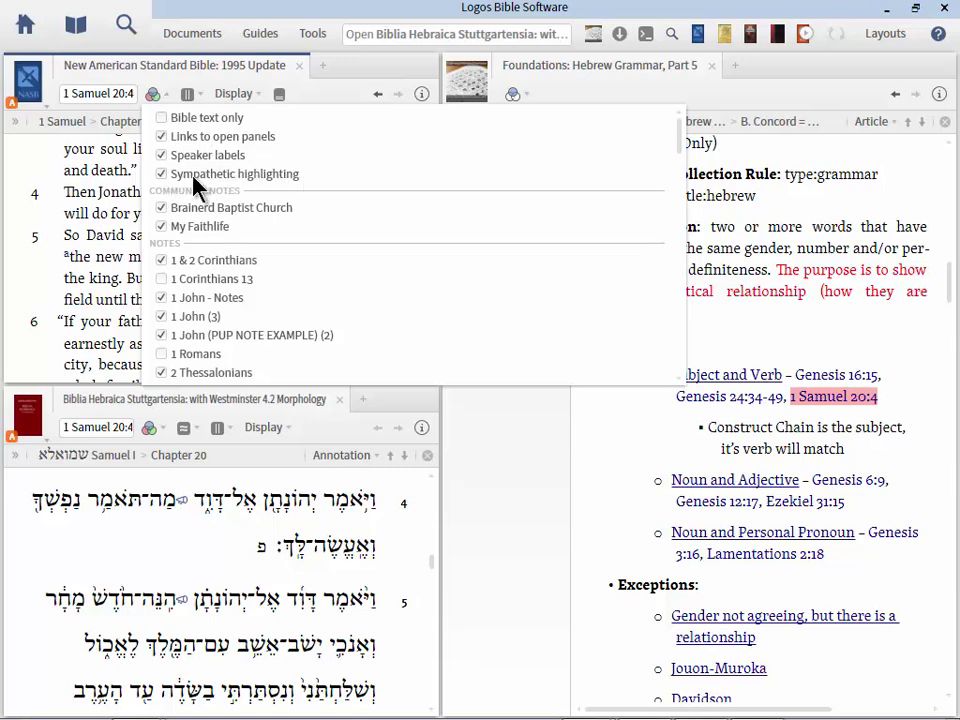
{"action": "left_click", "coordinate": [135, 68]}
{"action": "left_click", "coordinate": [148, 427]}
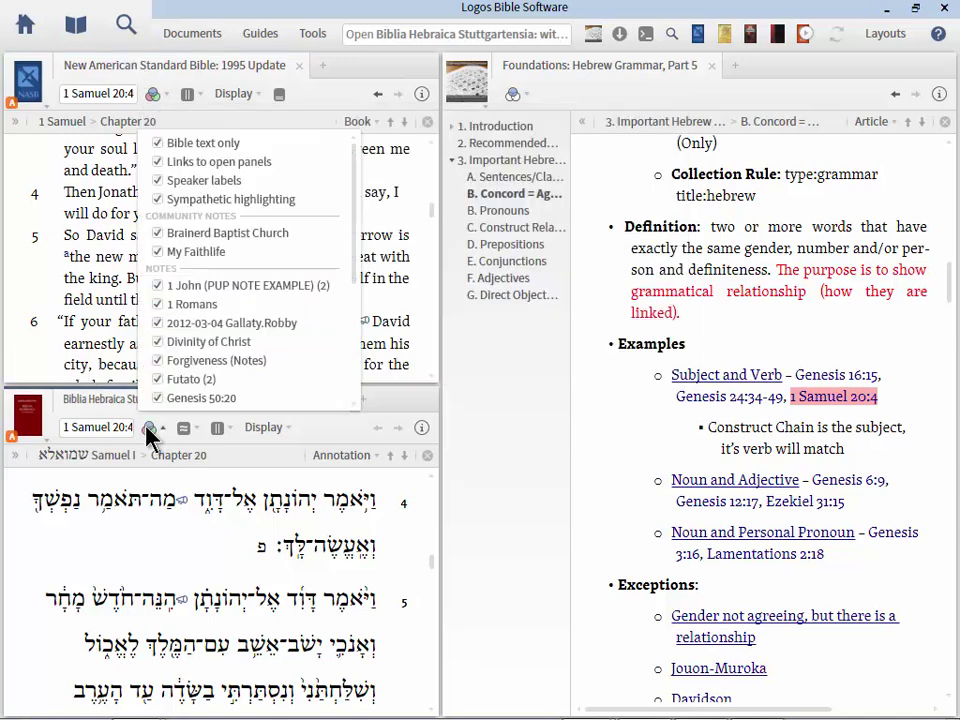
{"action": "left_click", "coordinate": [111, 203]}
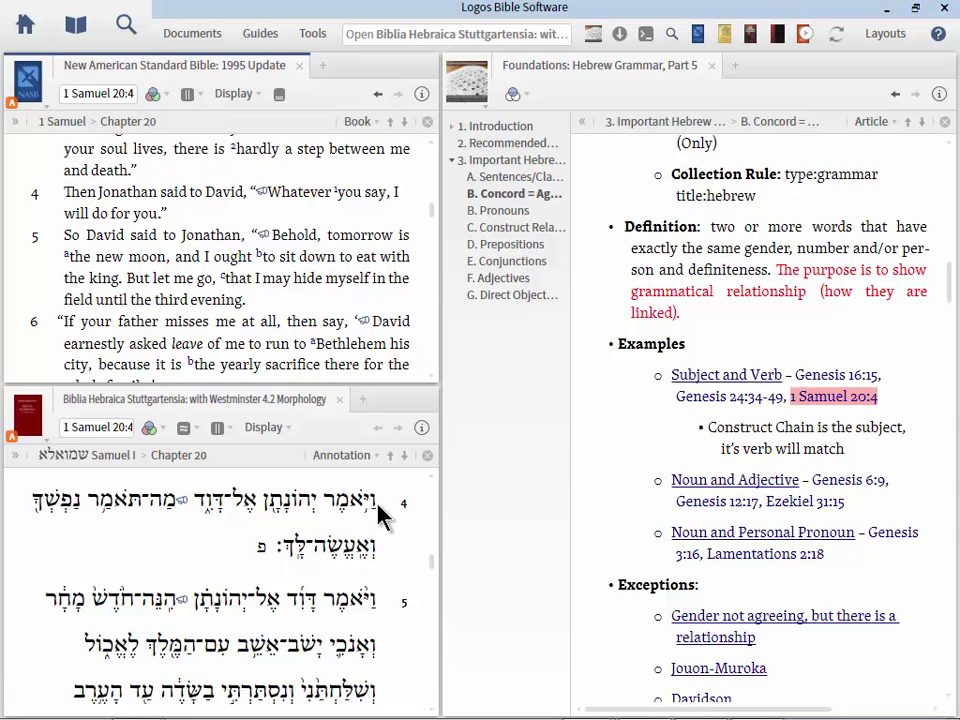
- Compare "Then Jonathan said" in 1 Samuel 20:4 with its Hebrew wording by selecting the phrase in each Bible, and close the Bible names dictionary
{"action": "left_click_drag", "start_coordinate": [380, 515], "coordinate": [294, 510]}
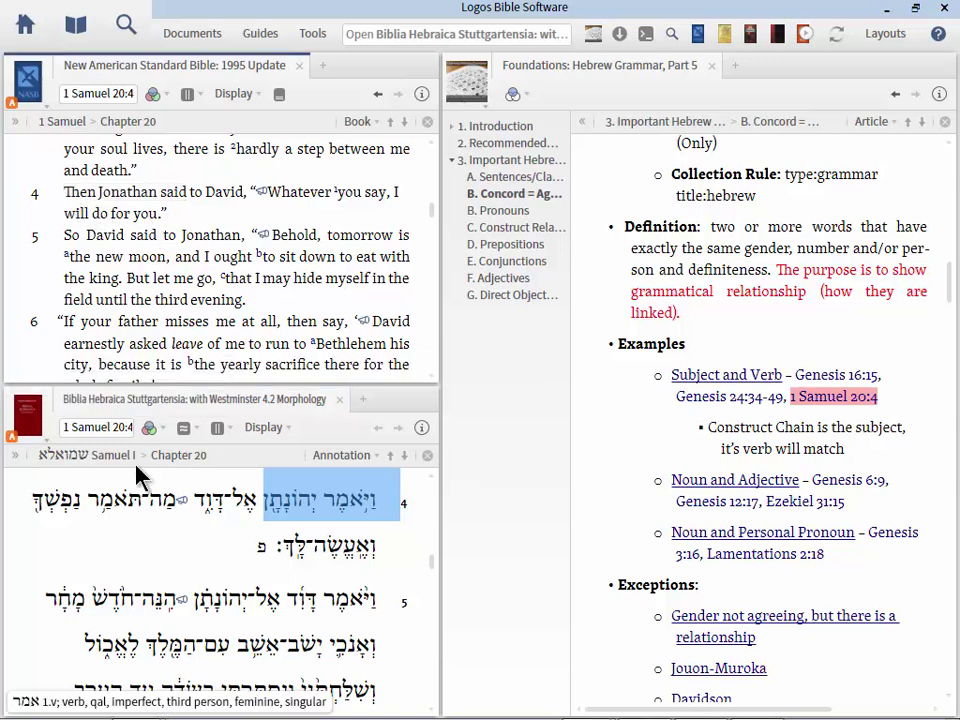
{"action": "left_click", "coordinate": [140, 505]}
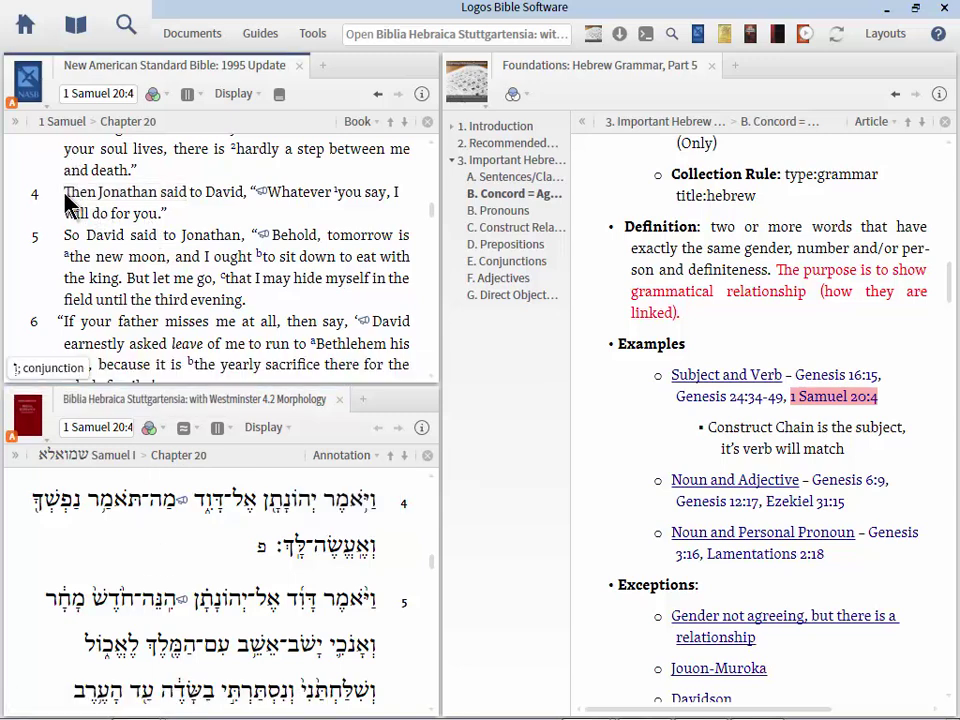
{"action": "left_click_drag", "start_coordinate": [68, 198], "coordinate": [175, 202]}
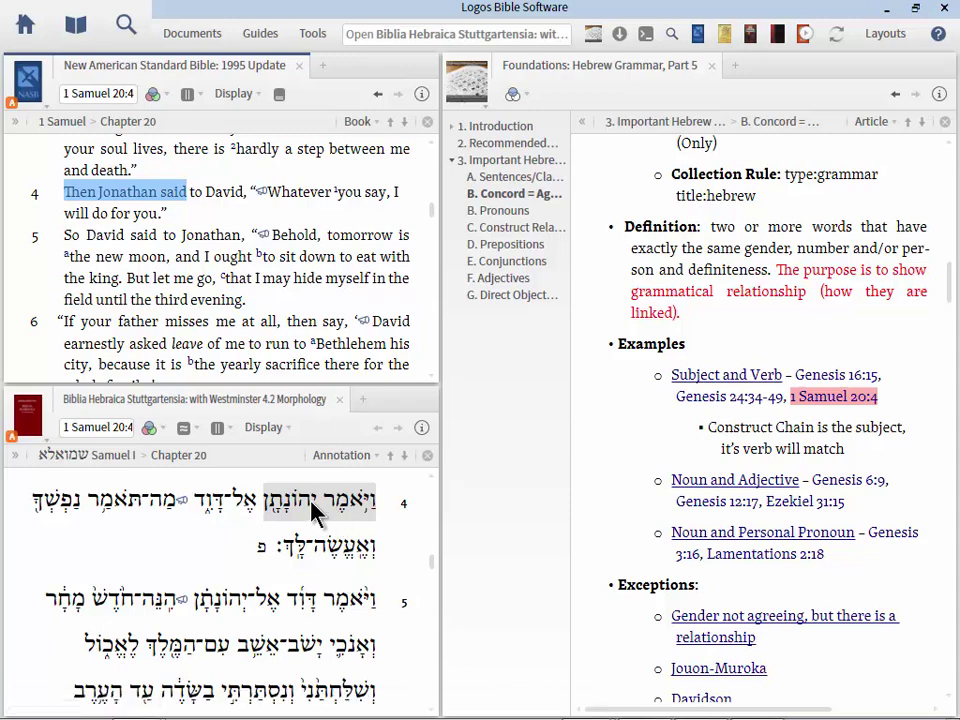
{"action": "double_click", "coordinate": [200, 228]}
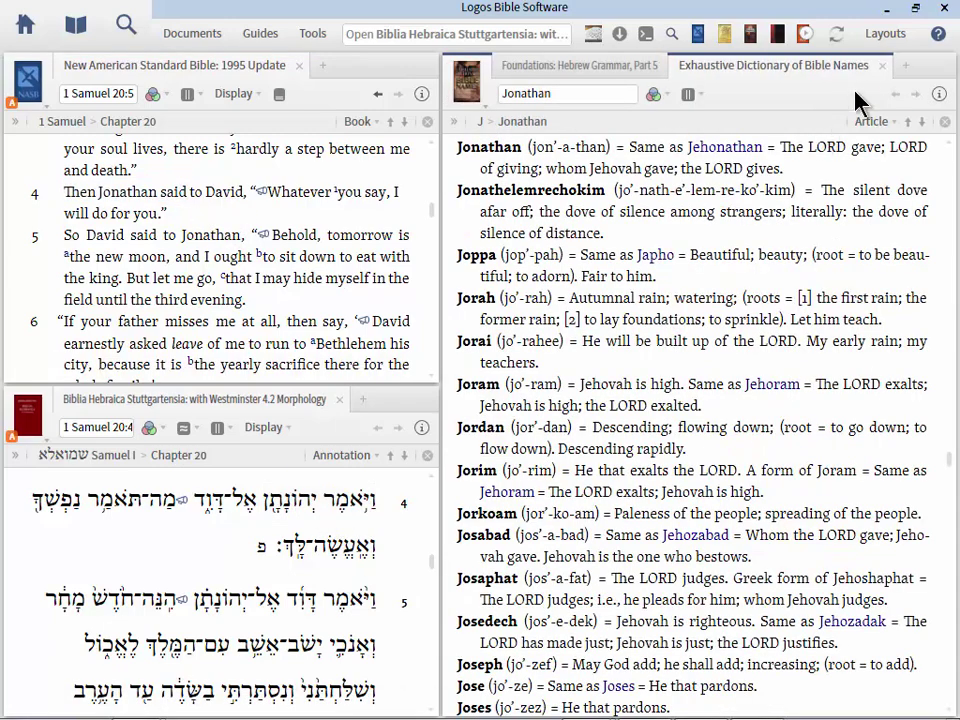
{"action": "left_click", "coordinate": [882, 65]}
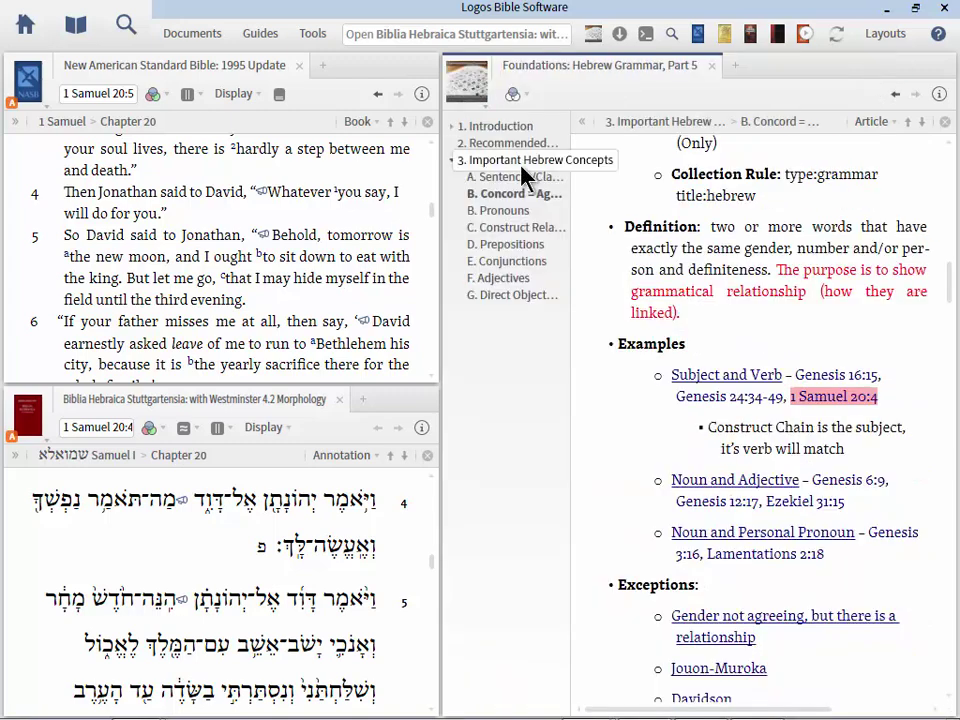